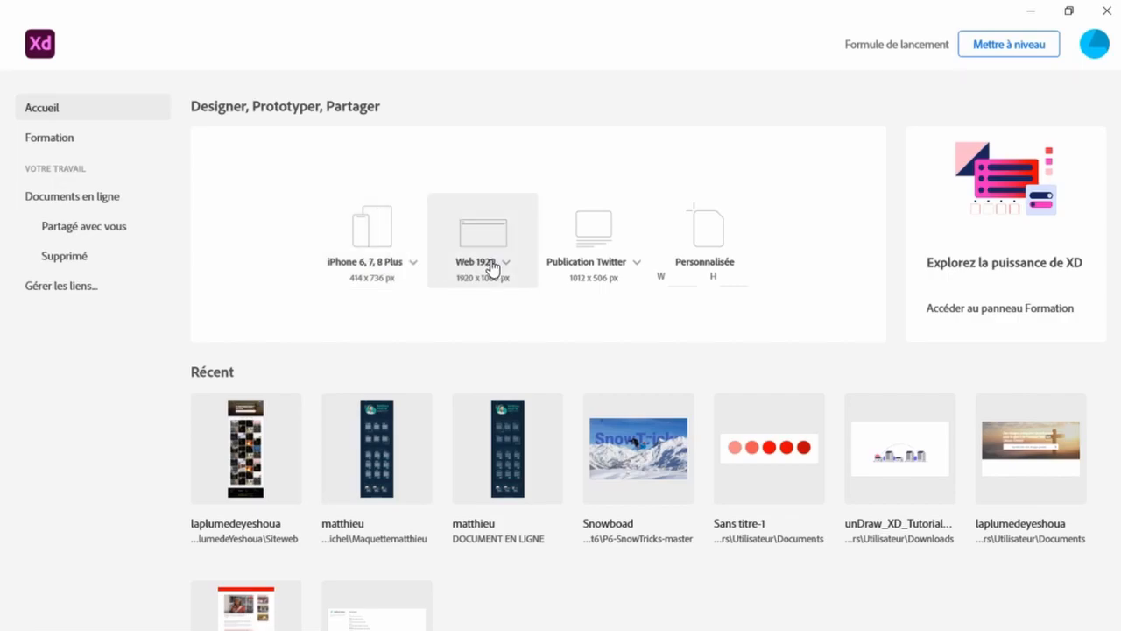
# Create a new document using the iPhone 6, 7, 8 Plus preset.
pyautogui.click(391, 244)
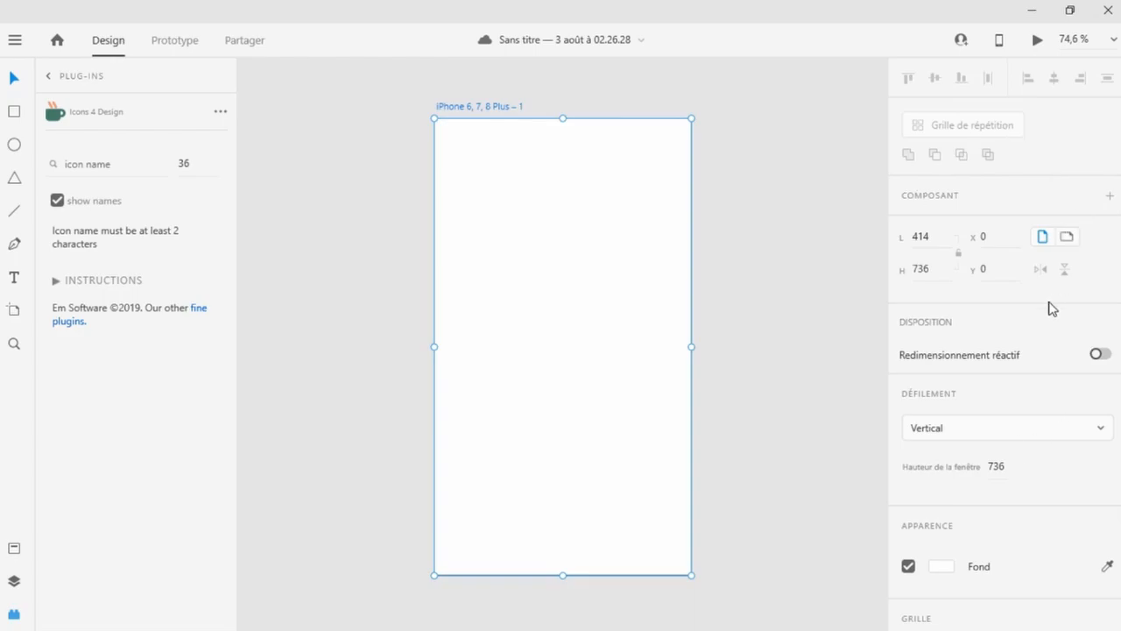
pyautogui.scroll(-2, 312, 385)
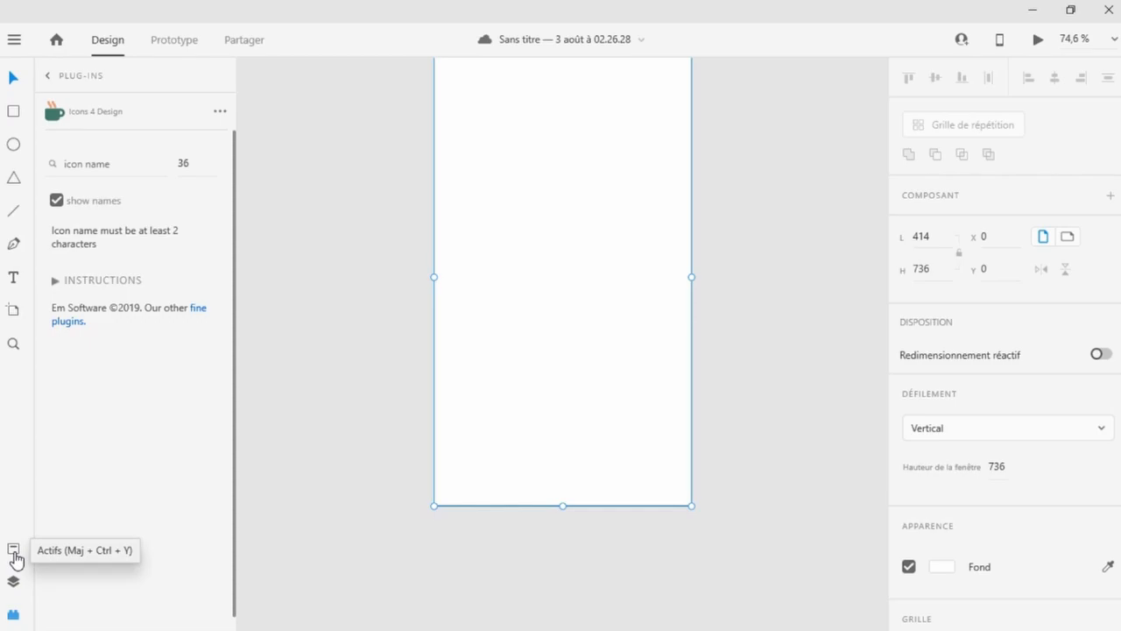
pyautogui.scroll(2, 280, 318)
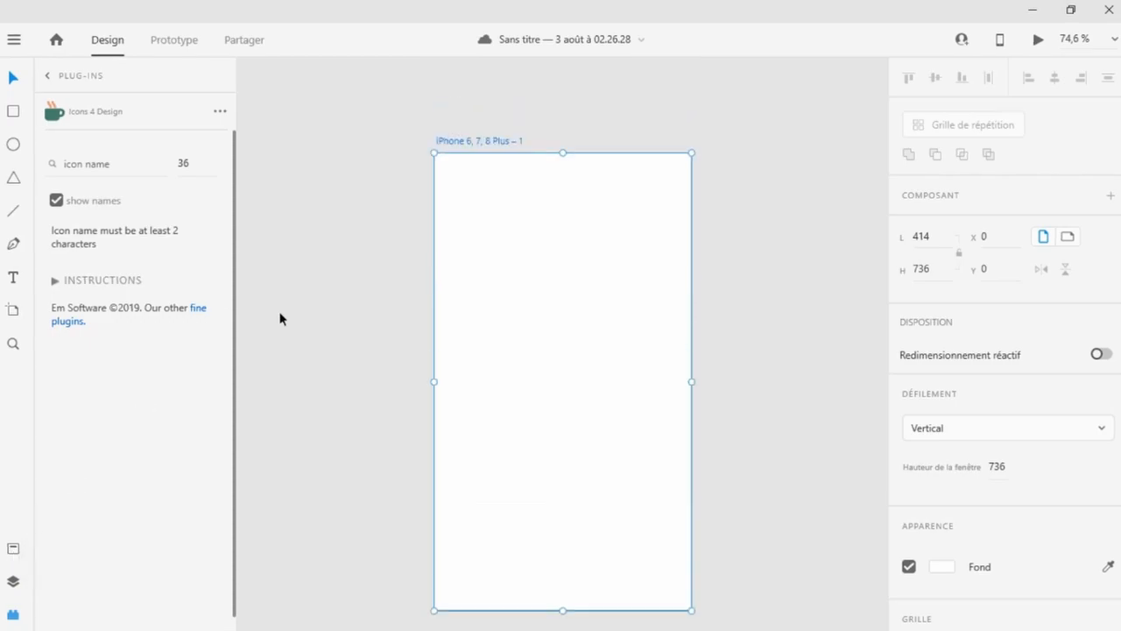
pyautogui.scroll(1, 285, 335)
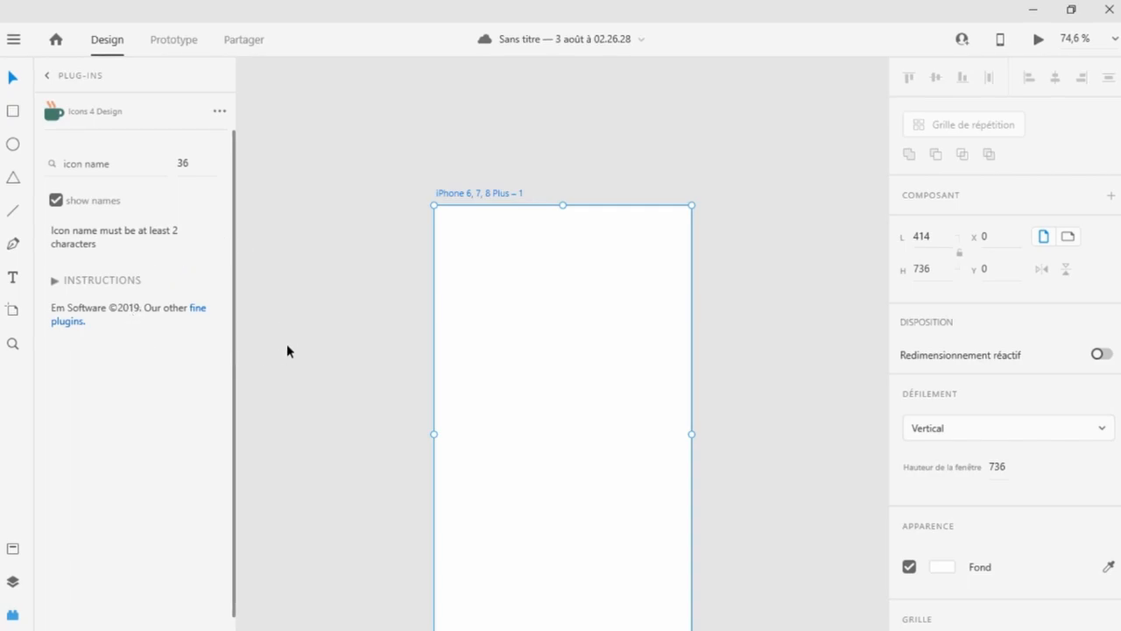
# Draw a new artboard about 431 × 113 px just above the phone artboard.
pyautogui.click(12, 315)
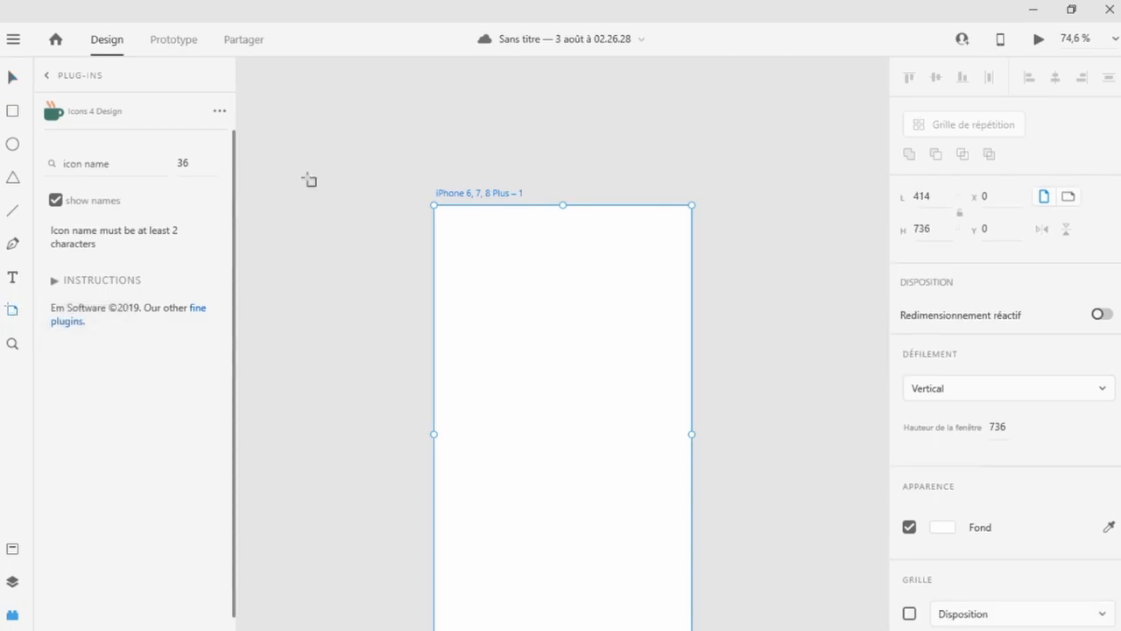
pyautogui.moveTo(423, 90); pyautogui.dragTo(692, 162)
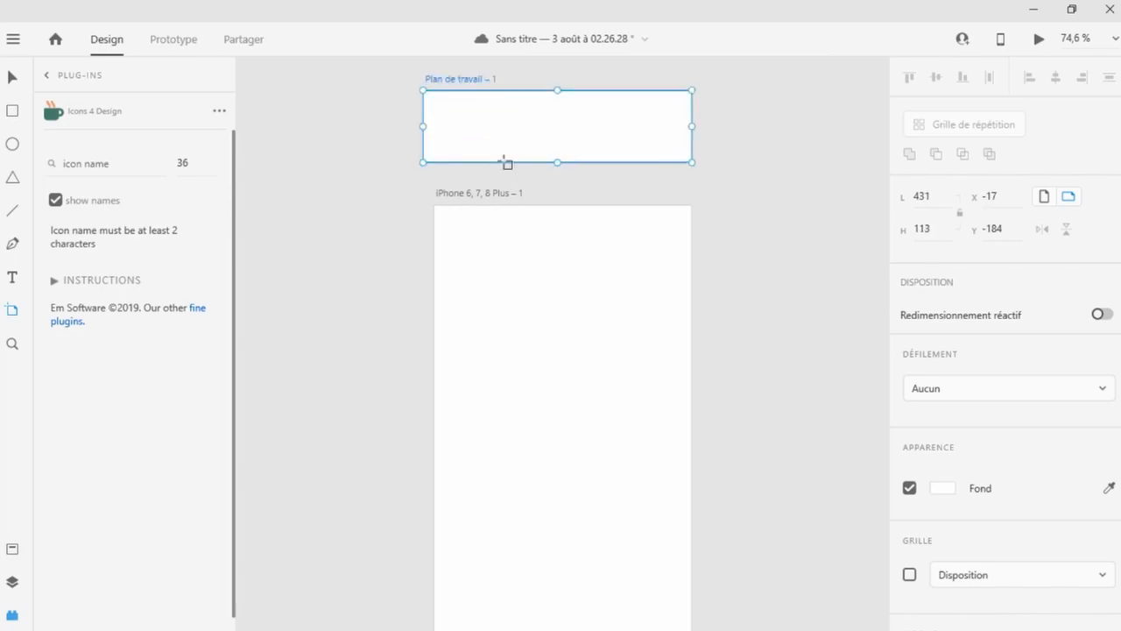
pyautogui.click(10, 81)
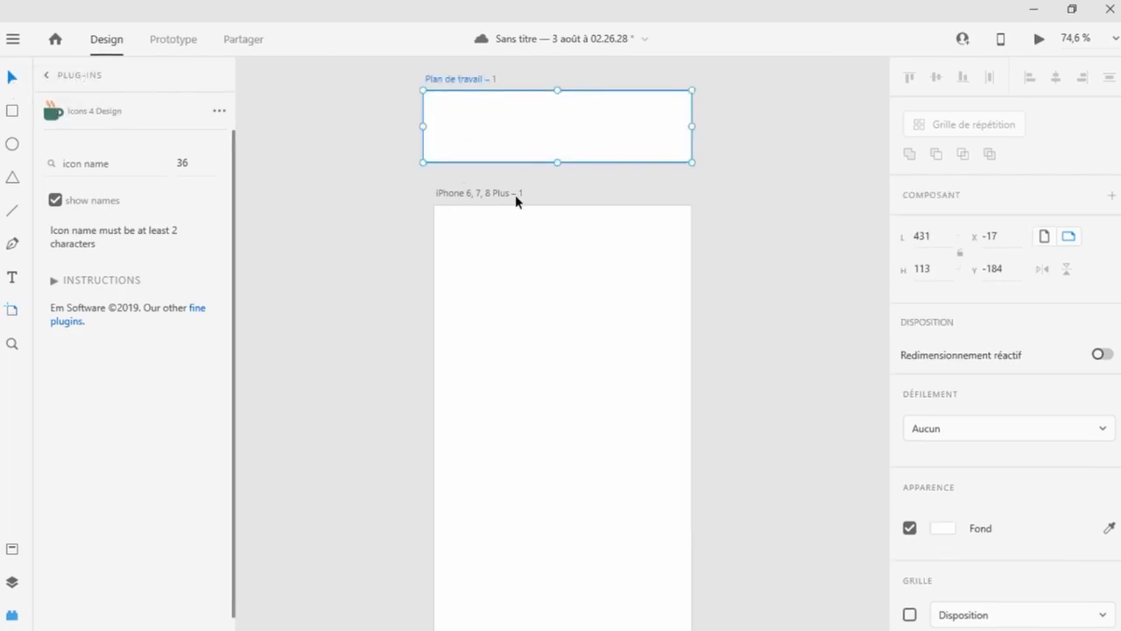
# Rename the iPhone artboard to "Mobile".
pyautogui.click(465, 198)
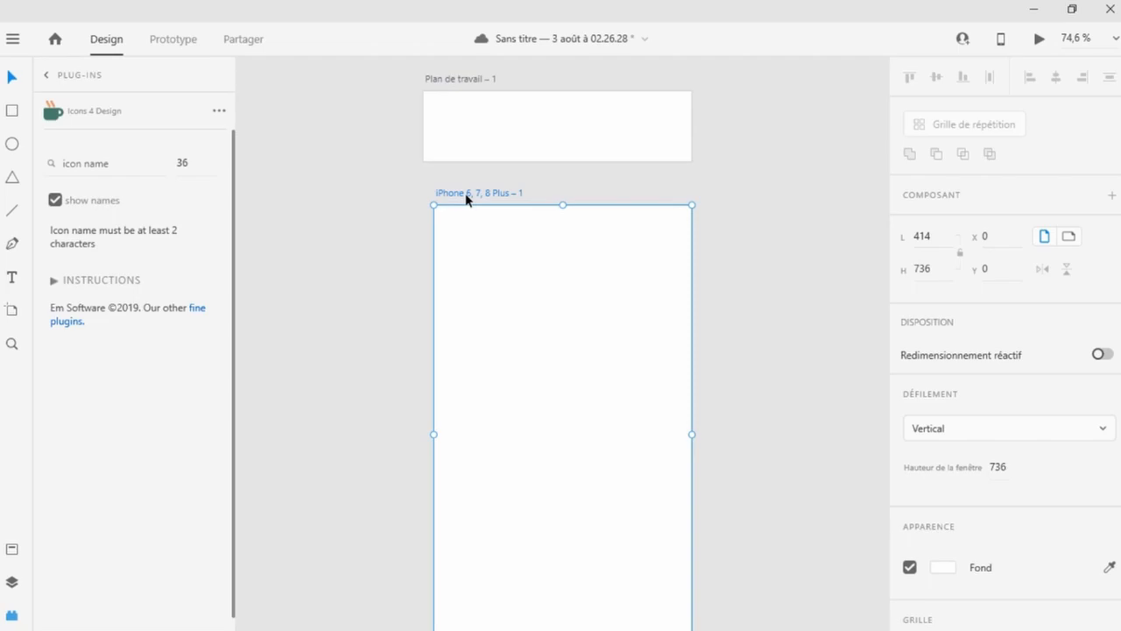
pyautogui.doubleClick(467, 194)
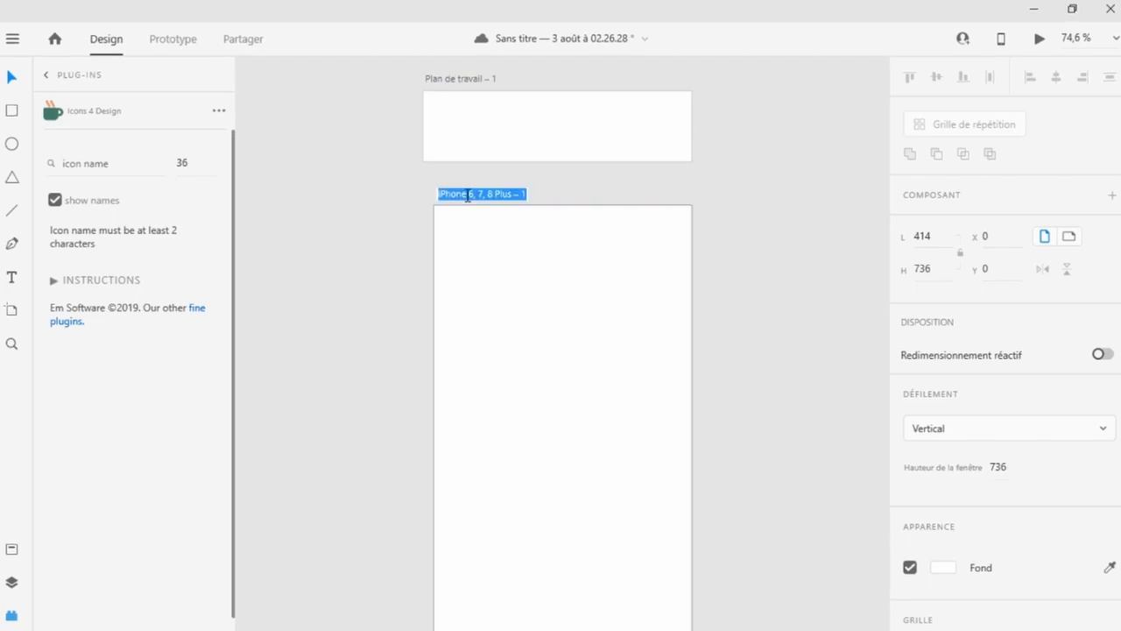
pyautogui.write('Mobile')
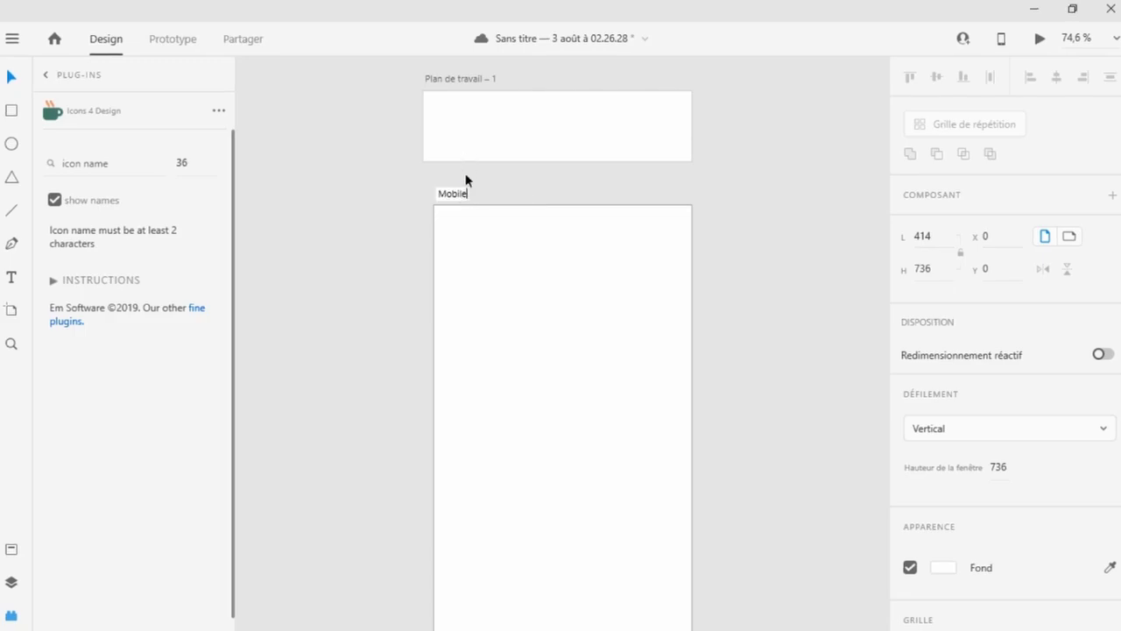
pyautogui.press('Return')
# Rename the small new artboard to "Color".
pyautogui.doubleClick(467, 79)
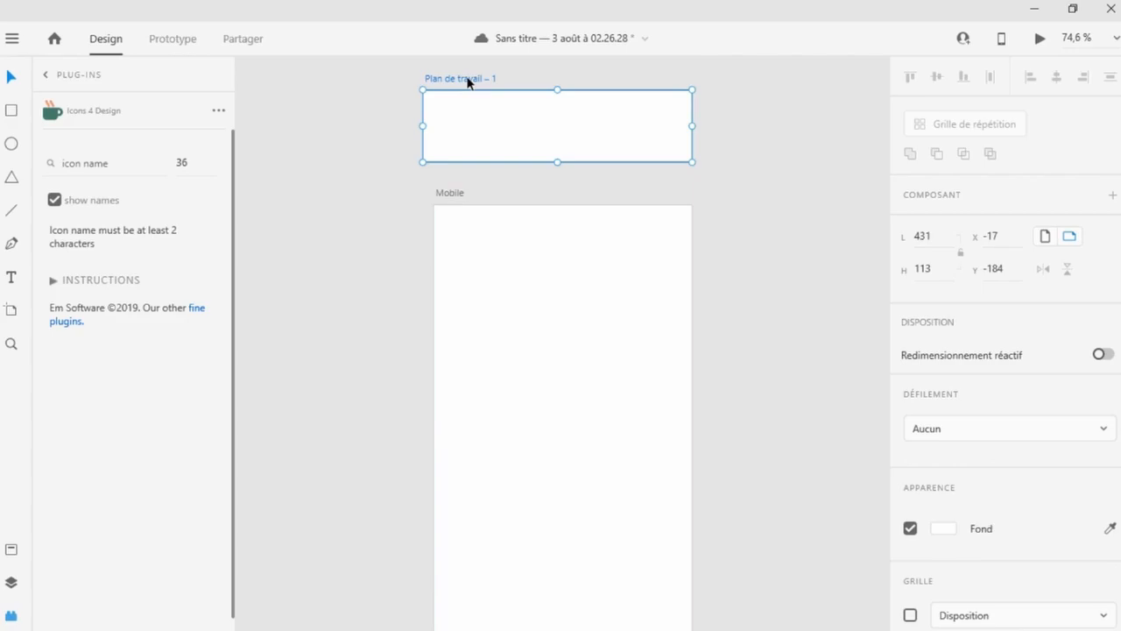
pyautogui.write('c')
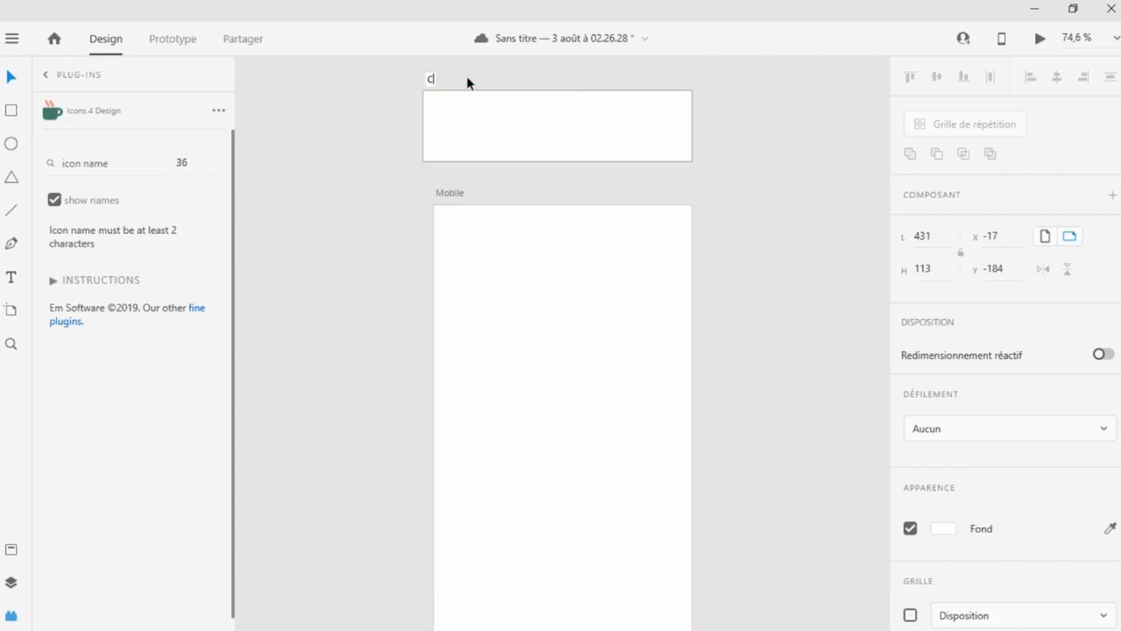
pyautogui.press('Return')
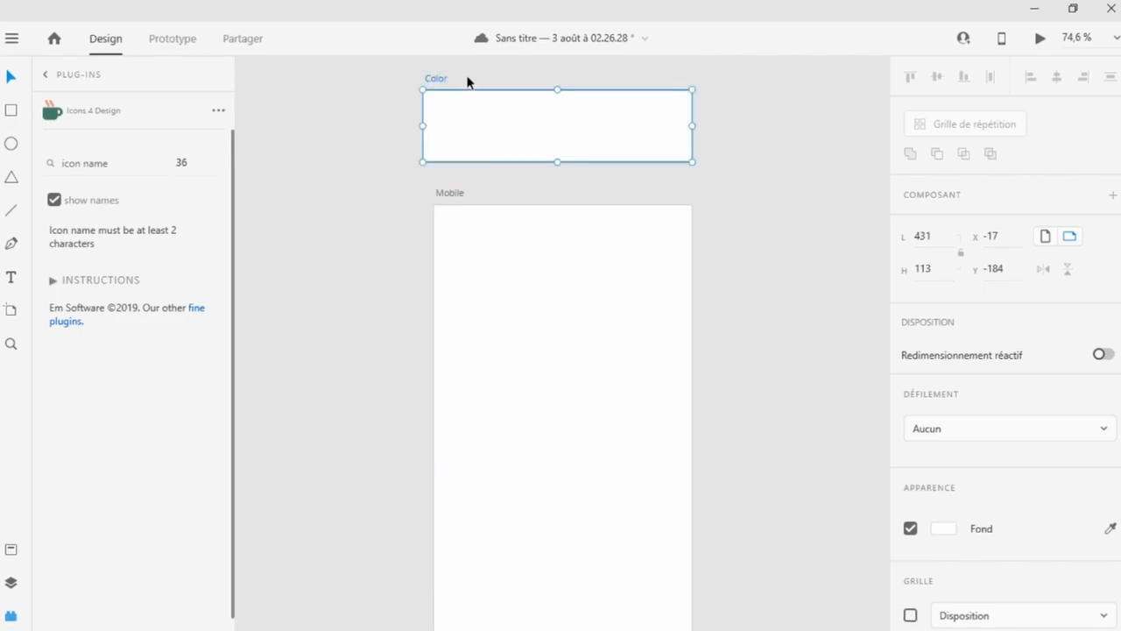
# Draw a circle about 43 px wide inside the Color artboard and give it a dark navy fill.
pyautogui.click(378, 236)
pyautogui.scroll(-1, 378, 237)
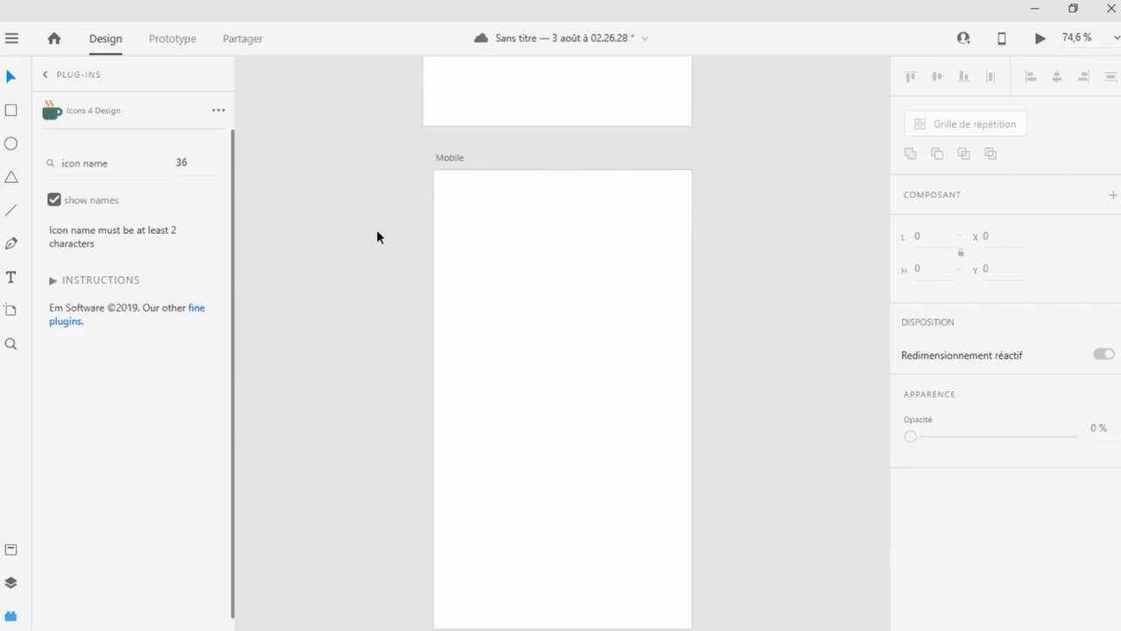
pyautogui.scroll(2, 499, 175)
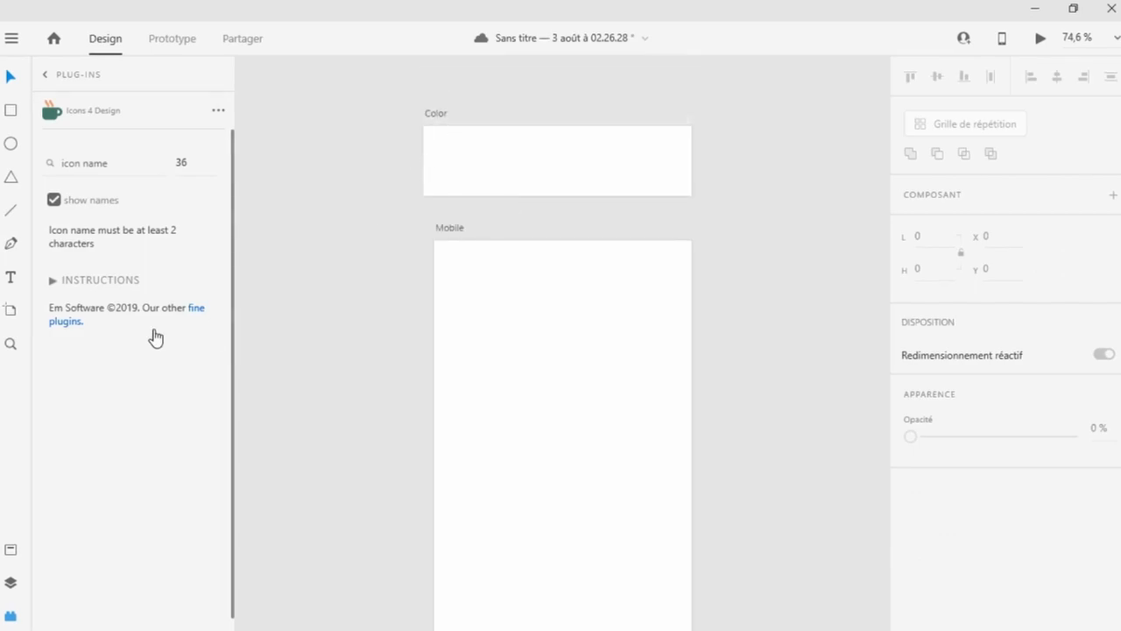
pyautogui.click(11, 144)
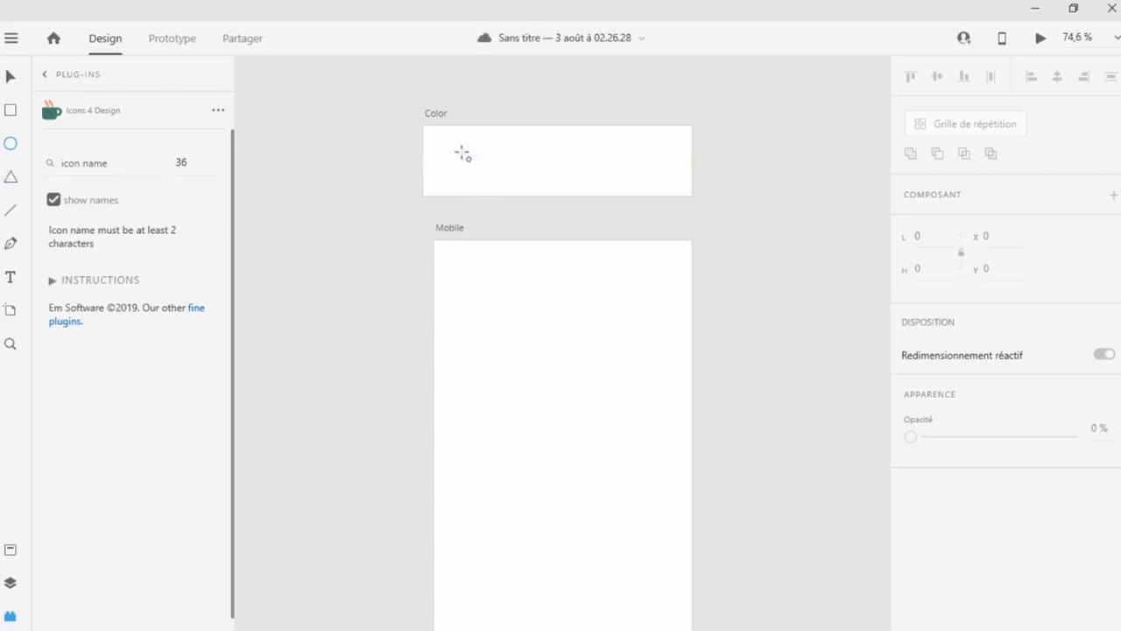
pyautogui.moveTo(462, 153); pyautogui.dragTo(489, 184)
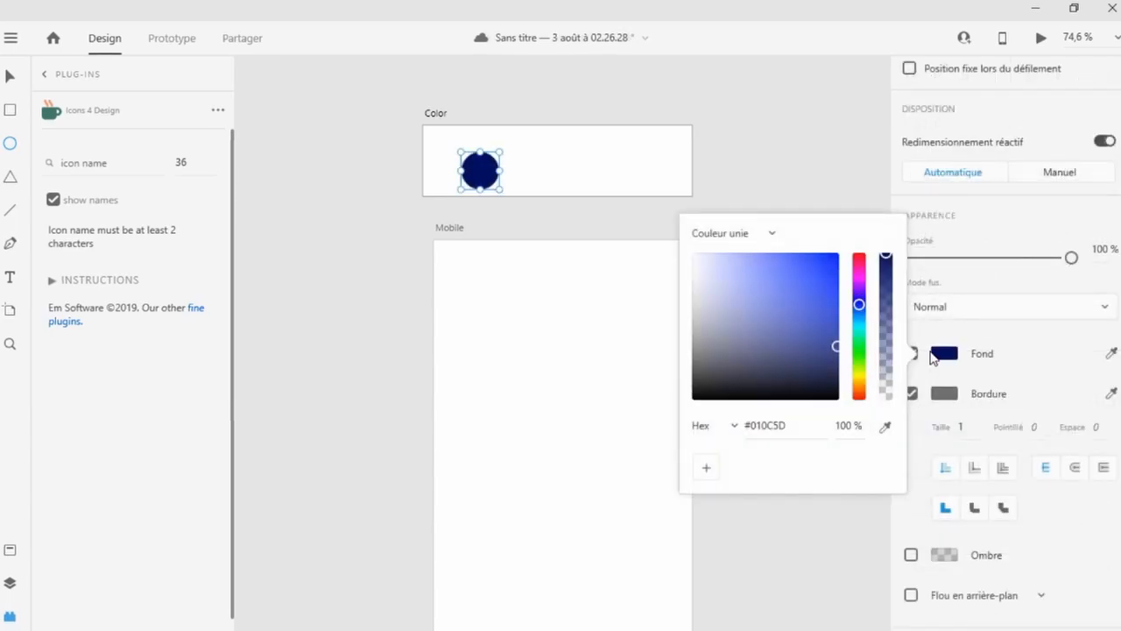
pyautogui.click(938, 355)
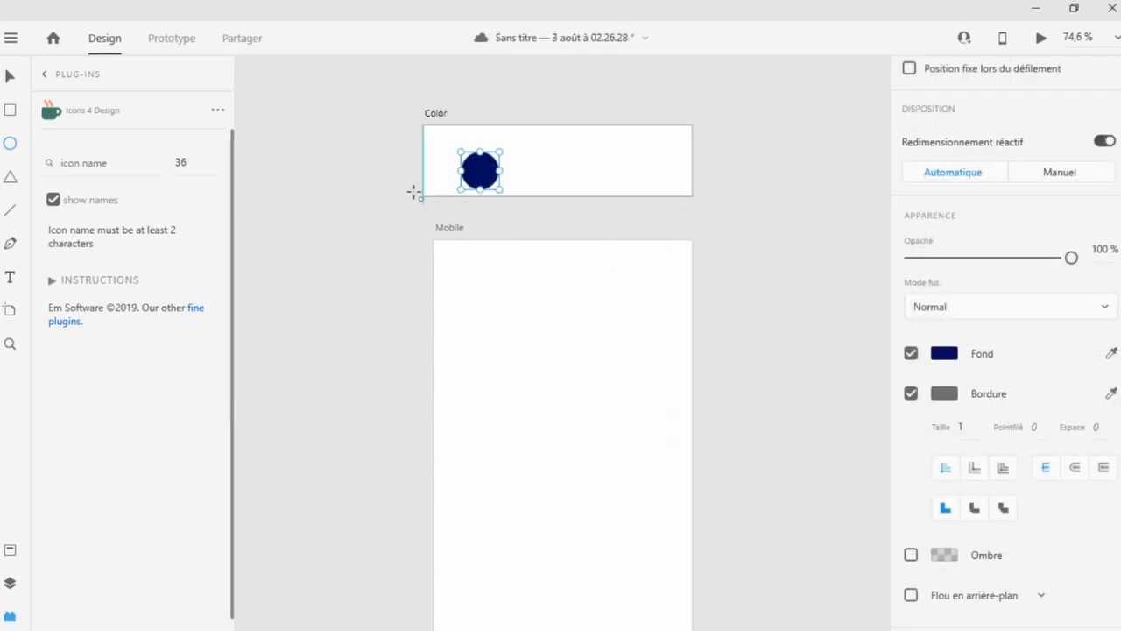
# Duplicate the navy circle and place the copy to its right in the Color artboard.
pyautogui.click(6, 79)
pyautogui.moveTo(483, 176); pyautogui.dragTo(478, 167)
pyautogui.press('alt')
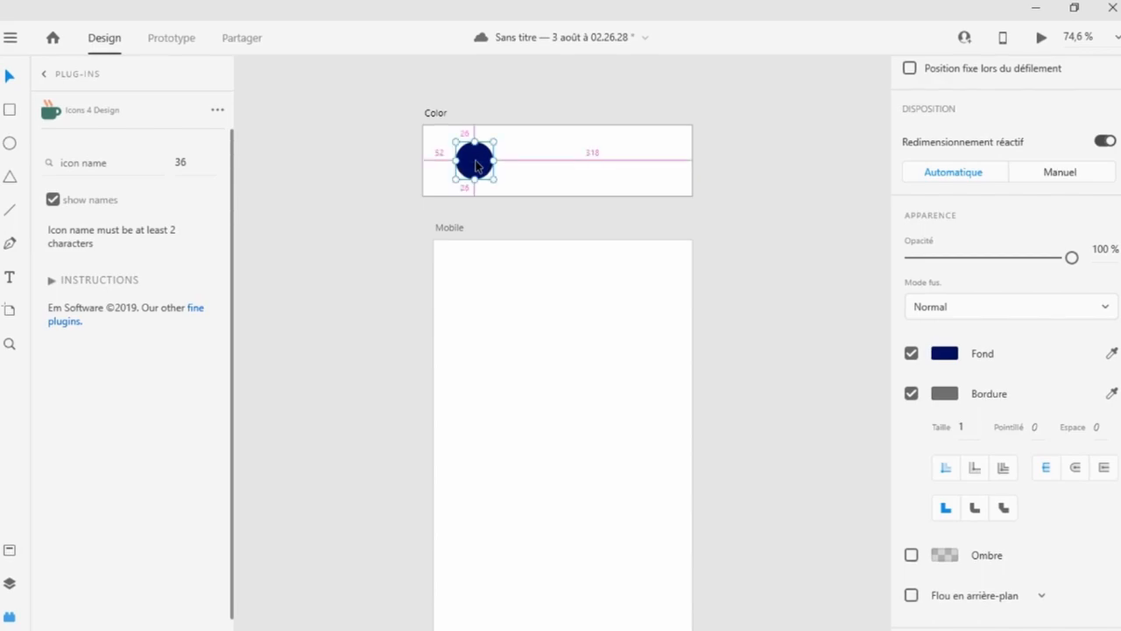
pyautogui.moveTo(476, 164); pyautogui.dragTo(532, 172)
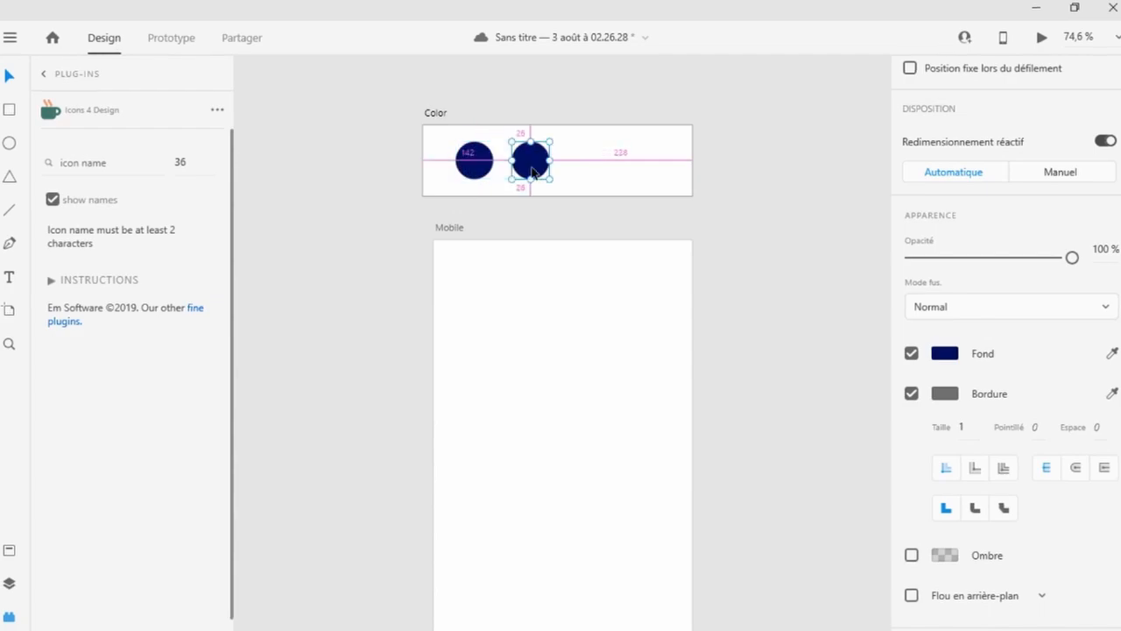
# Turn off the border of the duplicated circle.
pyautogui.click(912, 393)
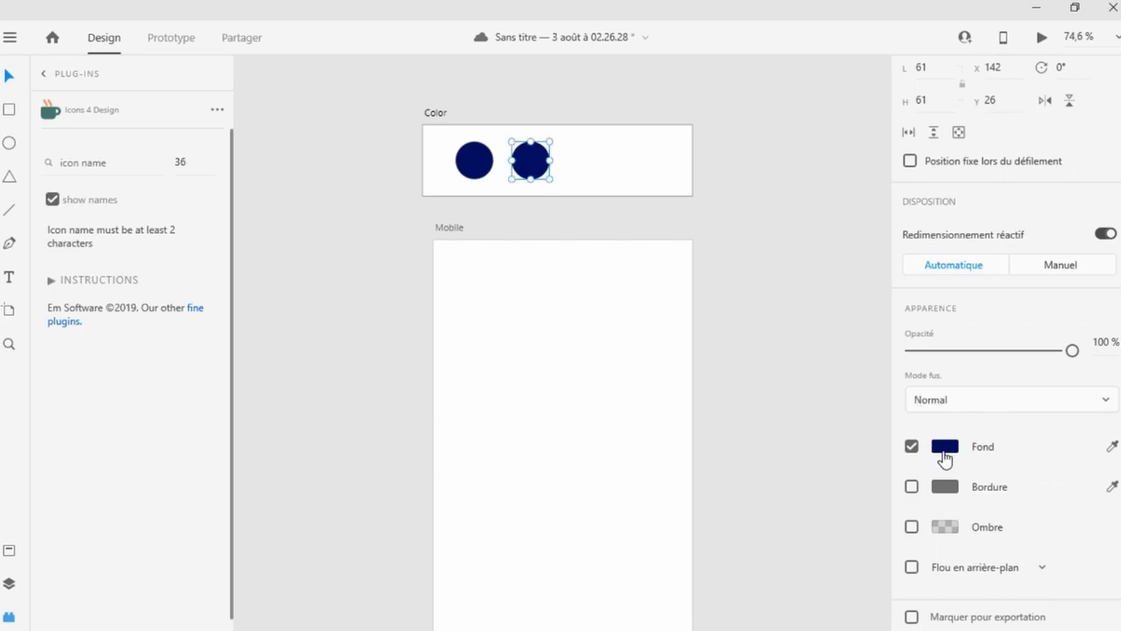
pyautogui.hotkey('ctrl', 'z')
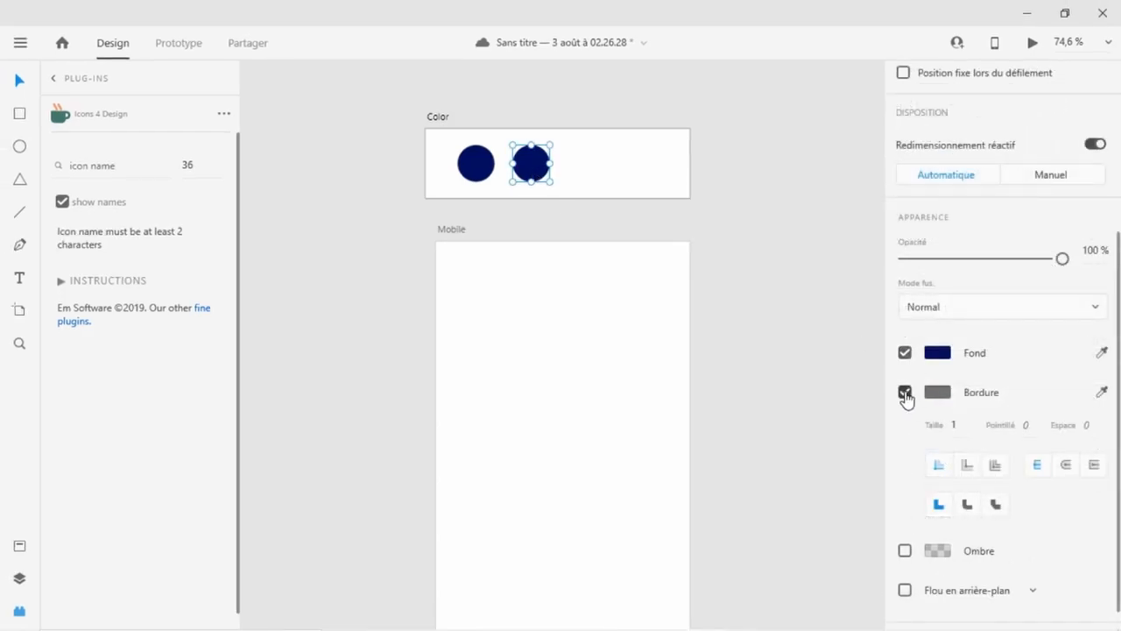
pyautogui.click(906, 394)
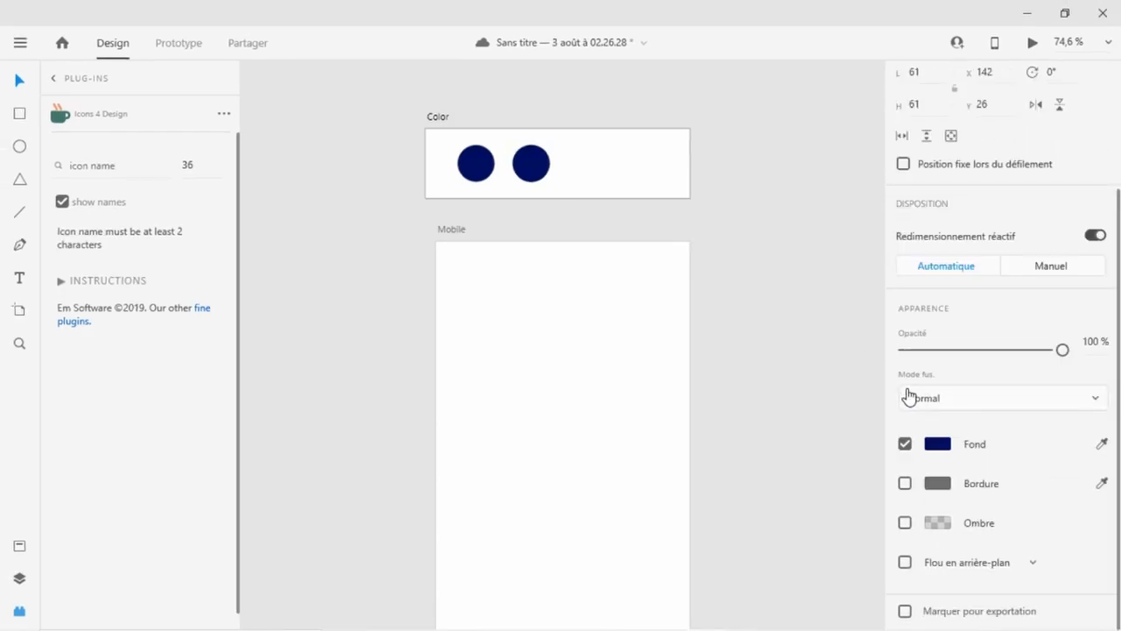
# Set the second circle's fill colour to #FD0991.
pyautogui.click(946, 451)
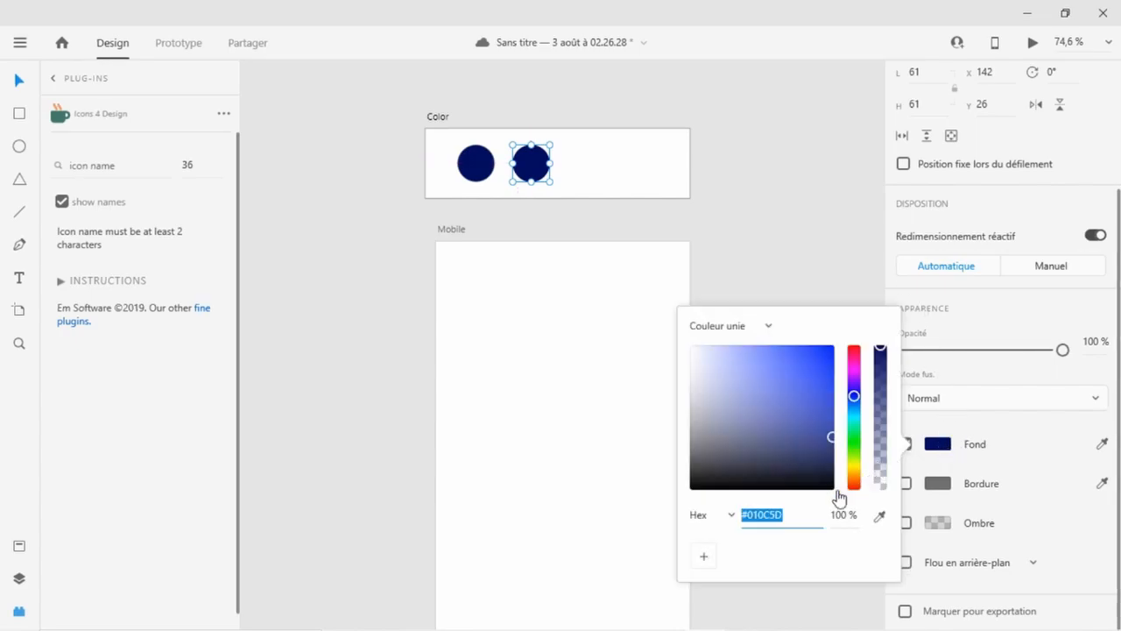
pyautogui.write('FD3995')
pyautogui.press('Return')
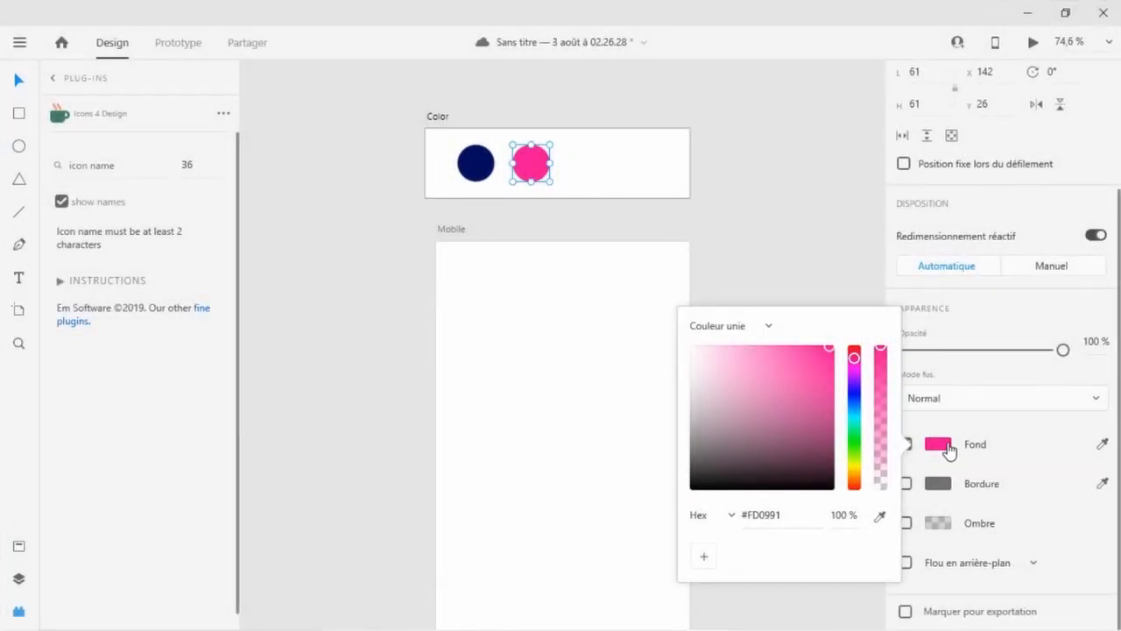
pyautogui.click(948, 449)
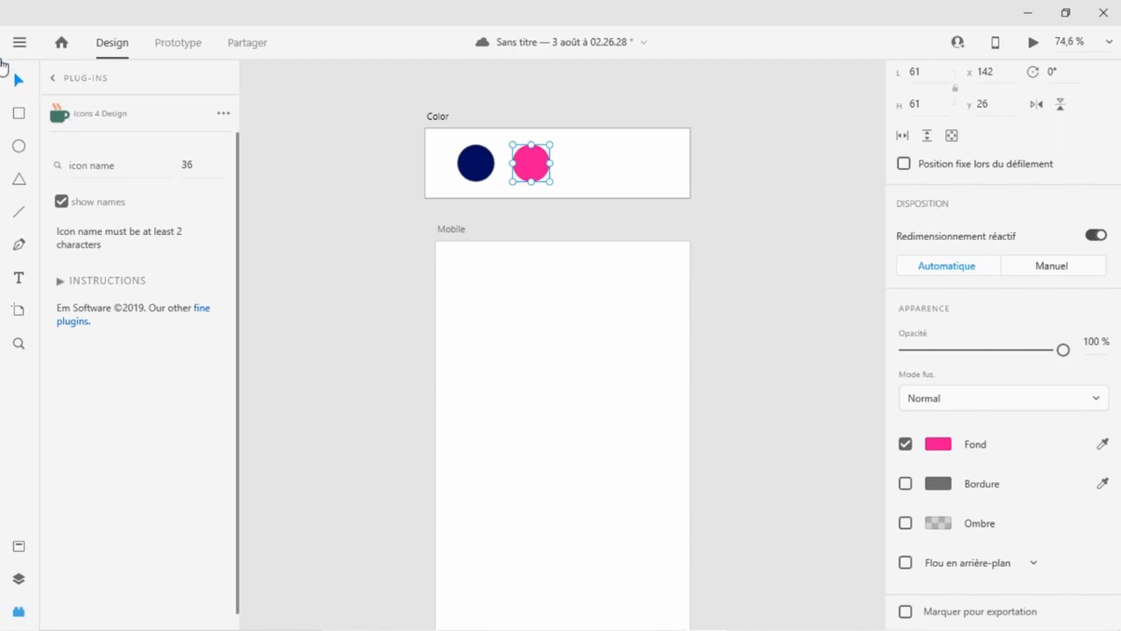
# Inspect the two colour circles by selecting each one in turn.
pyautogui.click(356, 229)
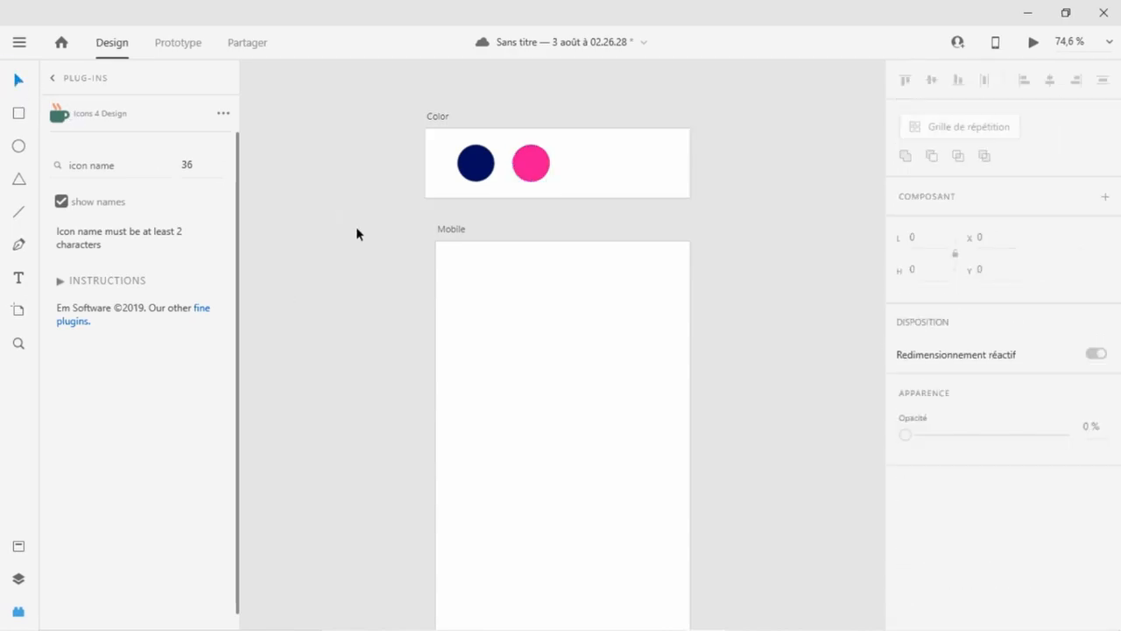
pyautogui.scroll(-1, 507, 258)
pyautogui.scroll(-4, 529, 261)
pyautogui.scroll(3, 532, 261)
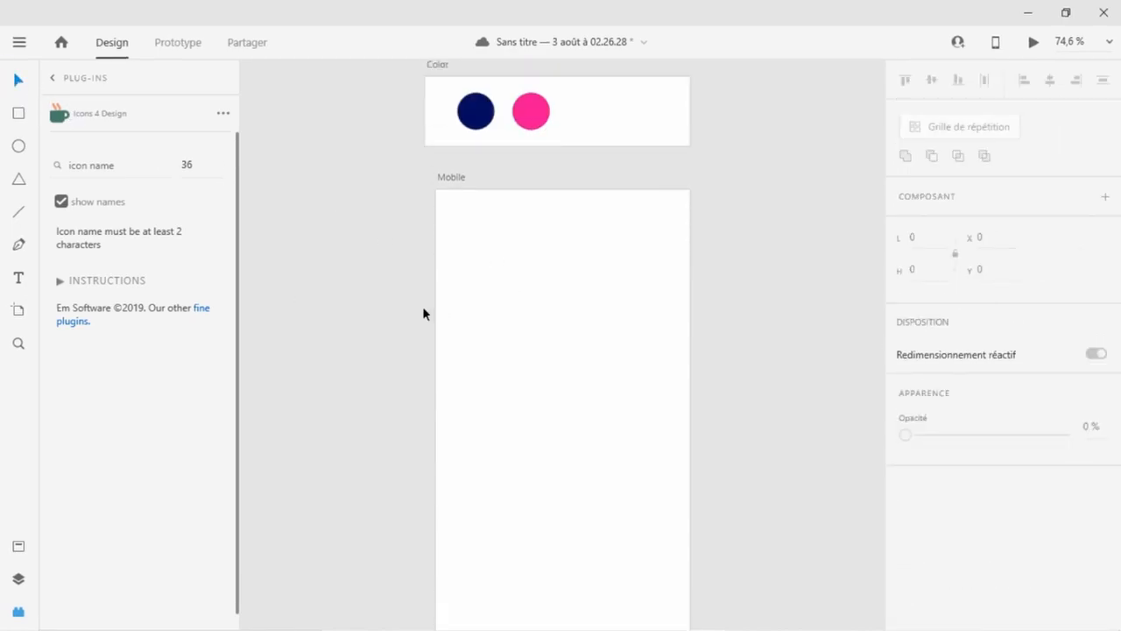
pyautogui.click(476, 112)
pyautogui.click(531, 111)
pyautogui.click(481, 121)
pyautogui.click(384, 262)
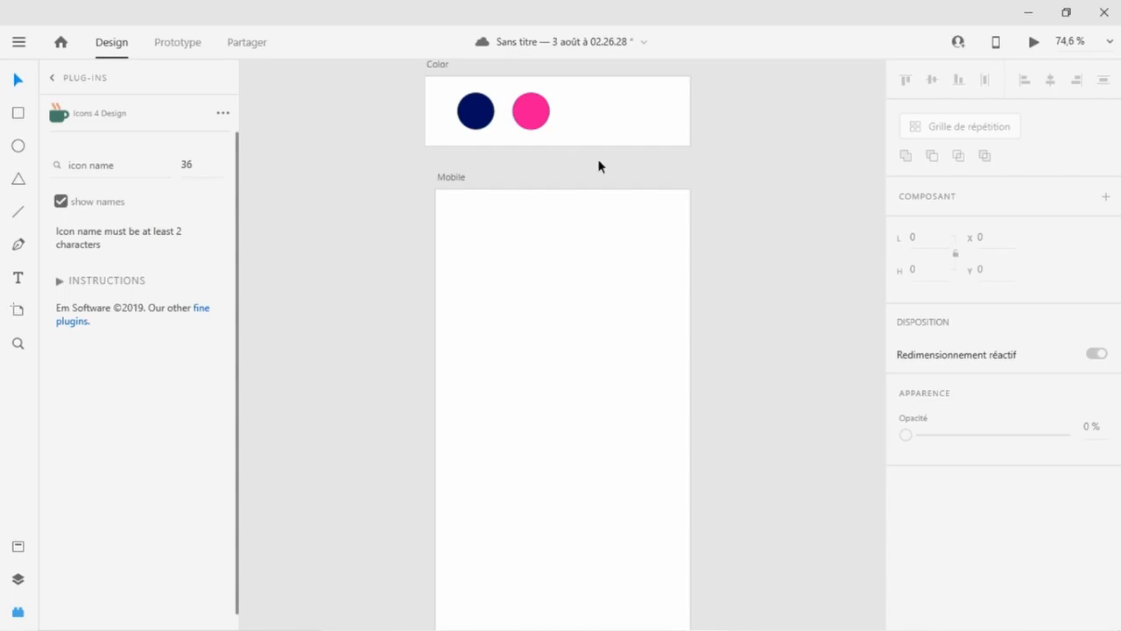
# Try sampling the navy circle's colour as the Mobile artboard's background with the eyedropper, then undo it.
pyautogui.click(17, 113)
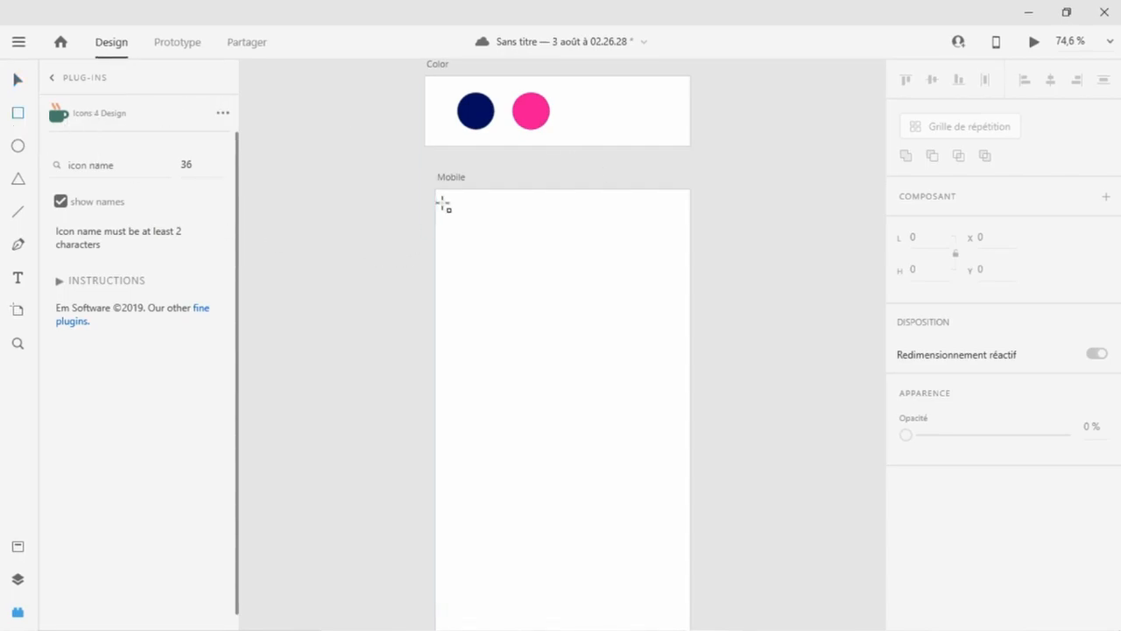
pyautogui.scroll(-1, 988, 360)
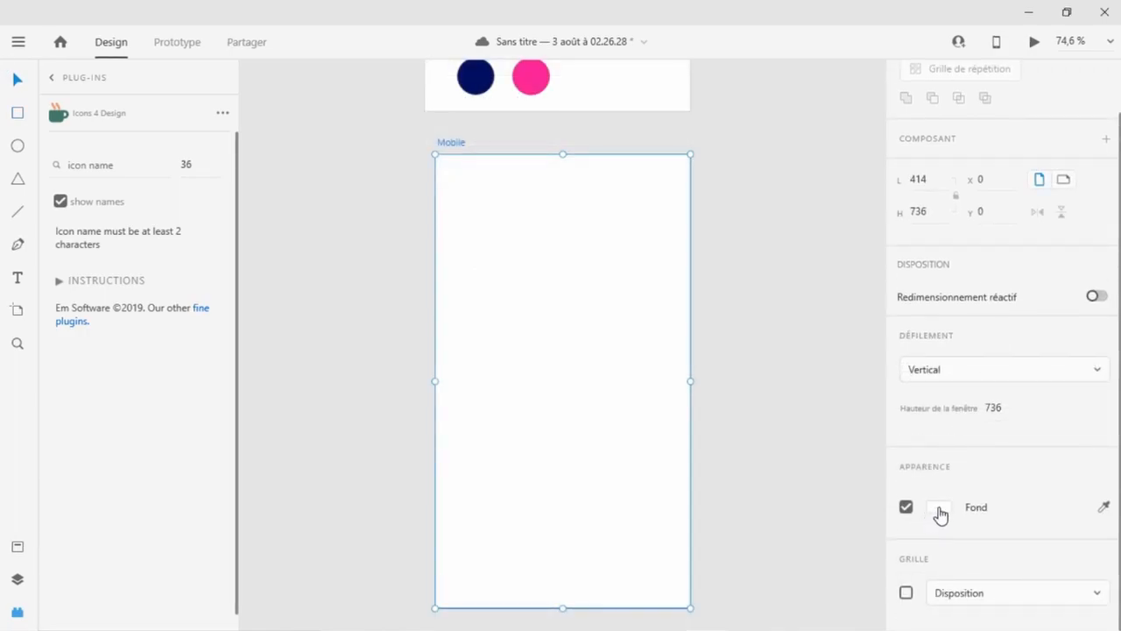
pyautogui.click(1105, 513)
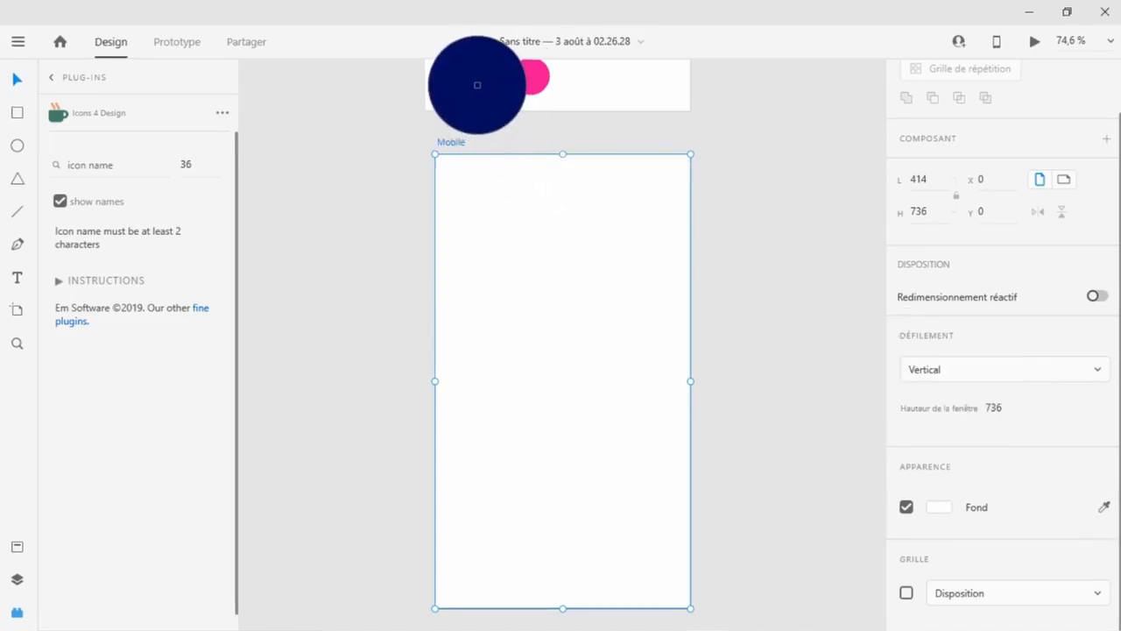
pyautogui.click(476, 83)
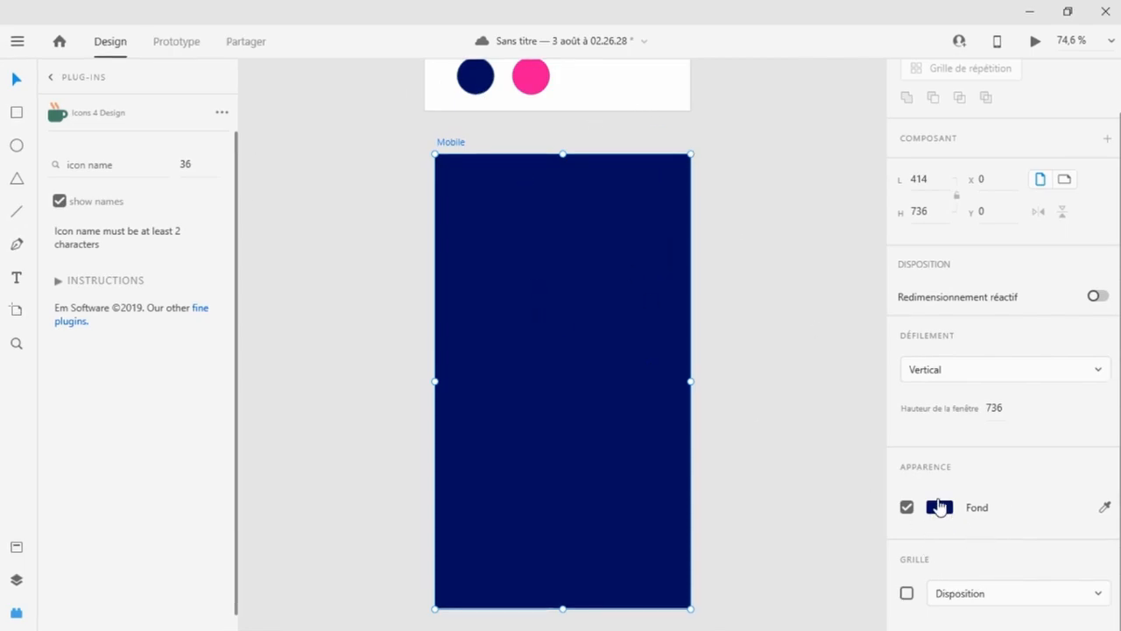
pyautogui.hotkey('ctrl', 'z')
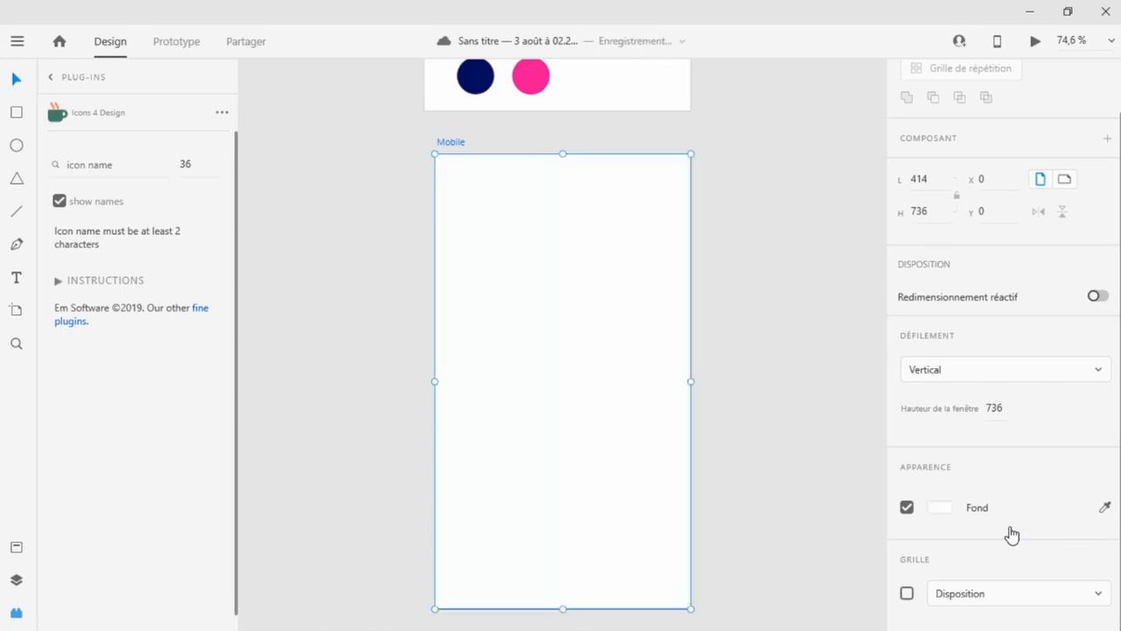
# Turn off the navy circle's border and save its fill colour as a swatch.
pyautogui.click(483, 84)
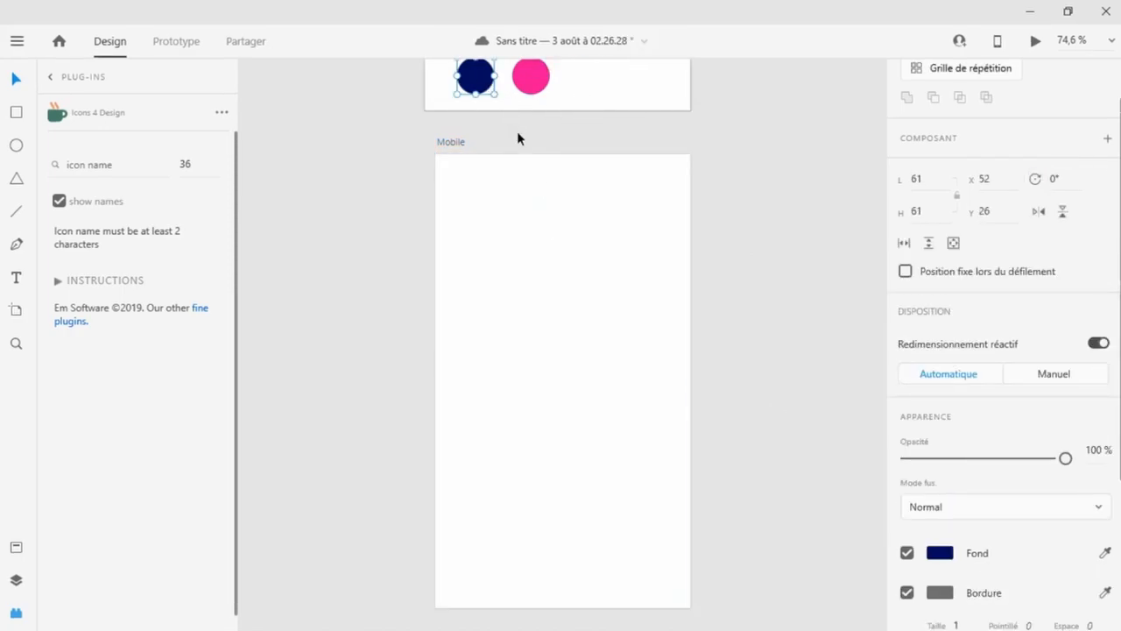
pyautogui.scroll(-2, 954, 473)
pyautogui.click(907, 506)
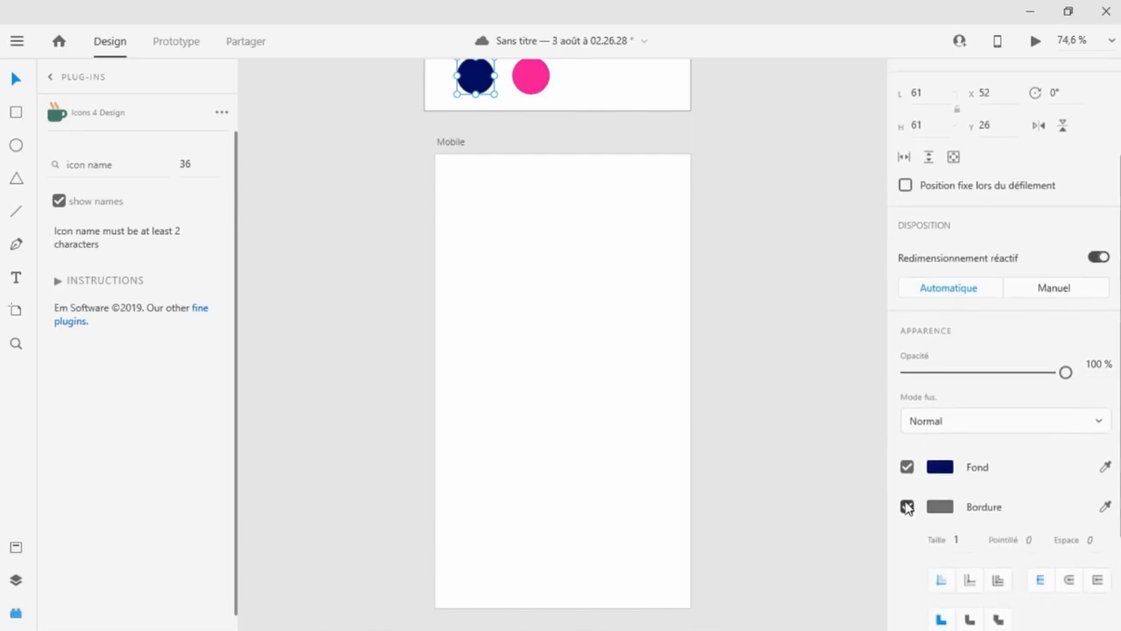
pyautogui.click(940, 470)
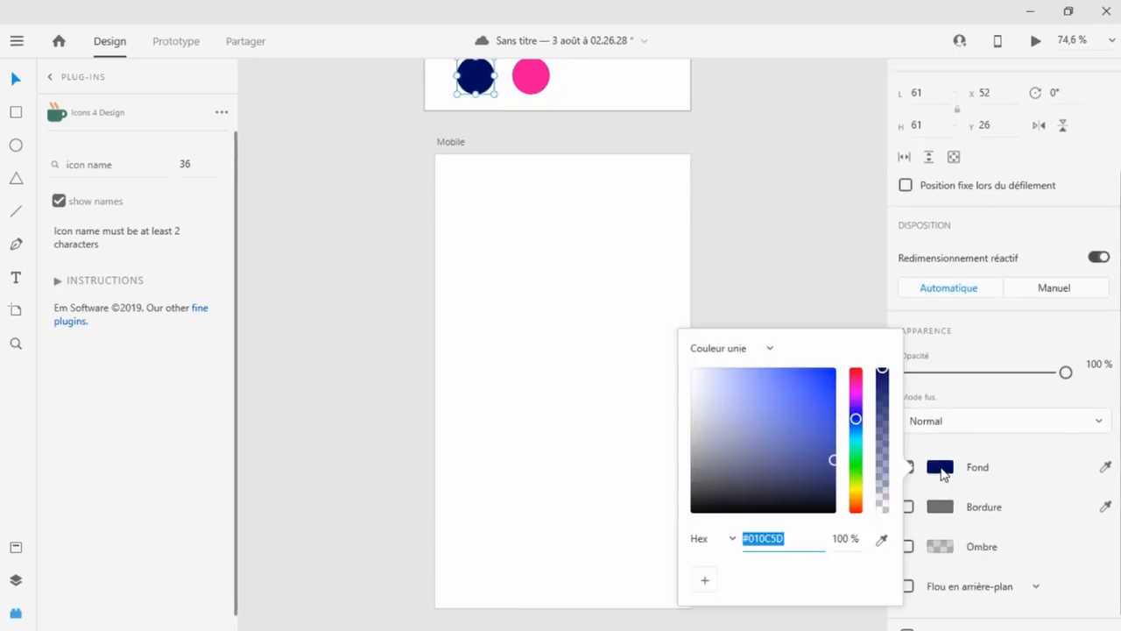
pyautogui.click(706, 584)
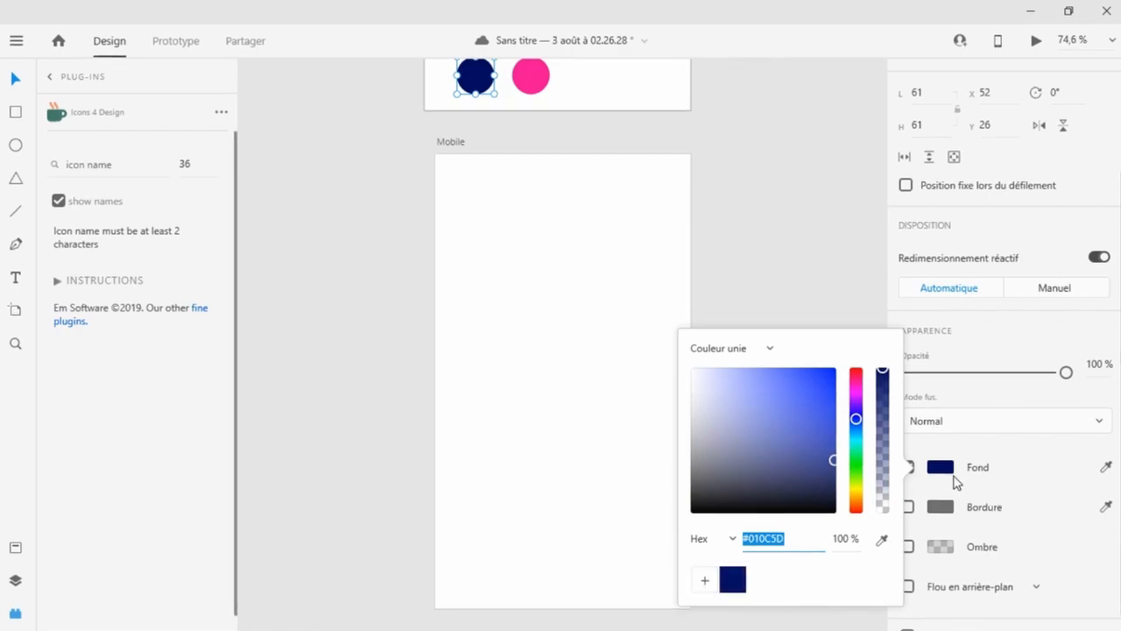
# Save the pink circle's fill colour #FD0991 as a swatch.
pyautogui.click(952, 473)
pyautogui.click(531, 77)
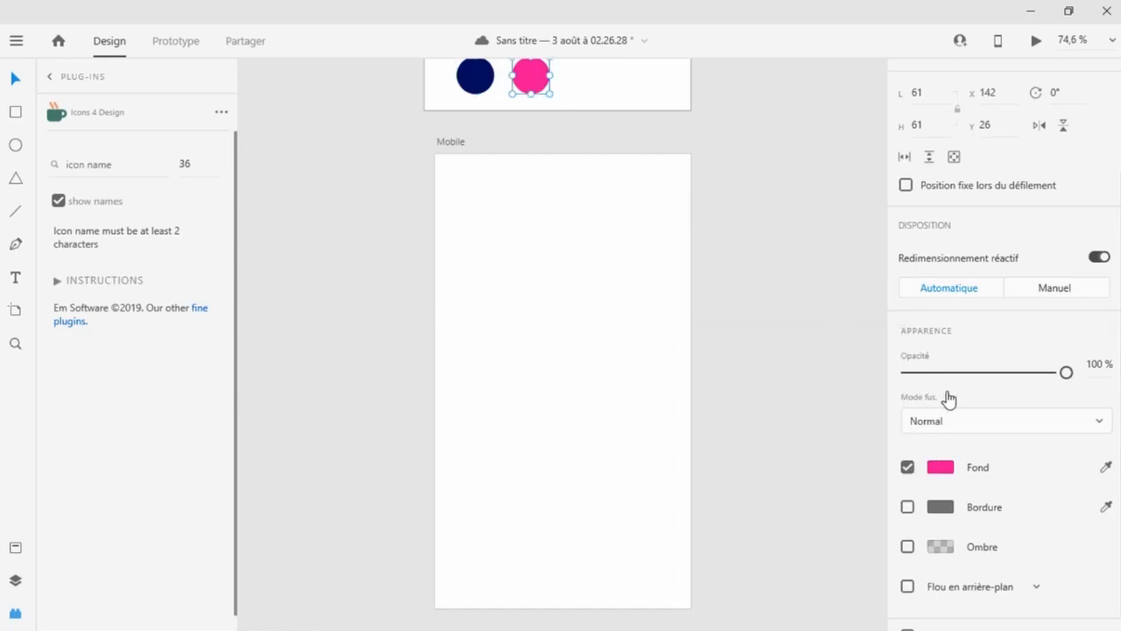
pyautogui.click(937, 470)
pyautogui.click(706, 582)
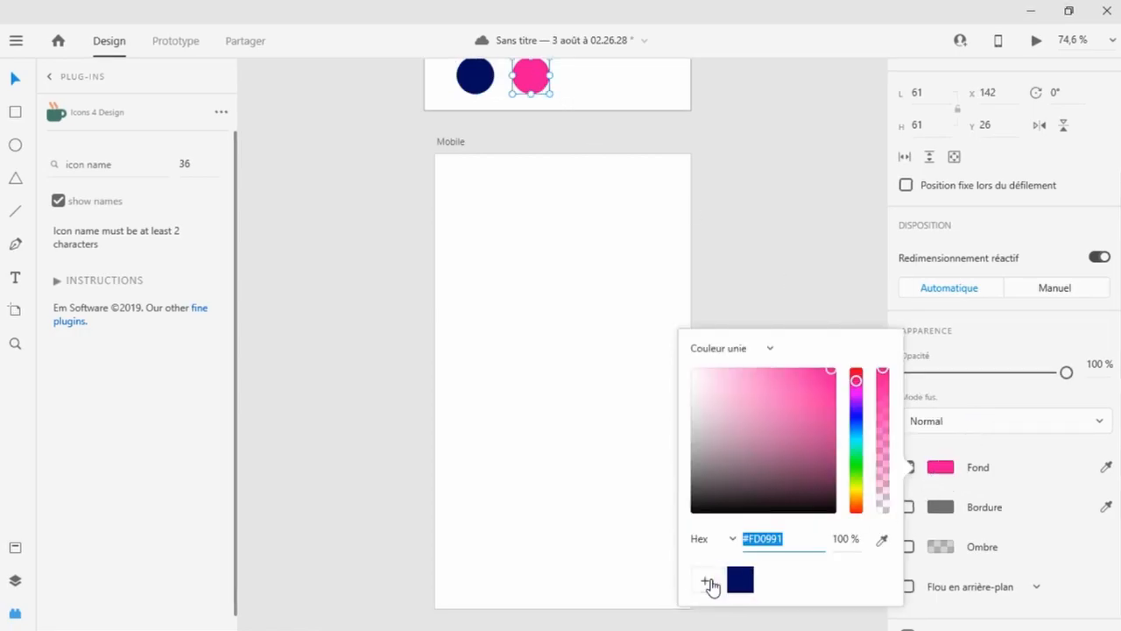
pyautogui.click(808, 258)
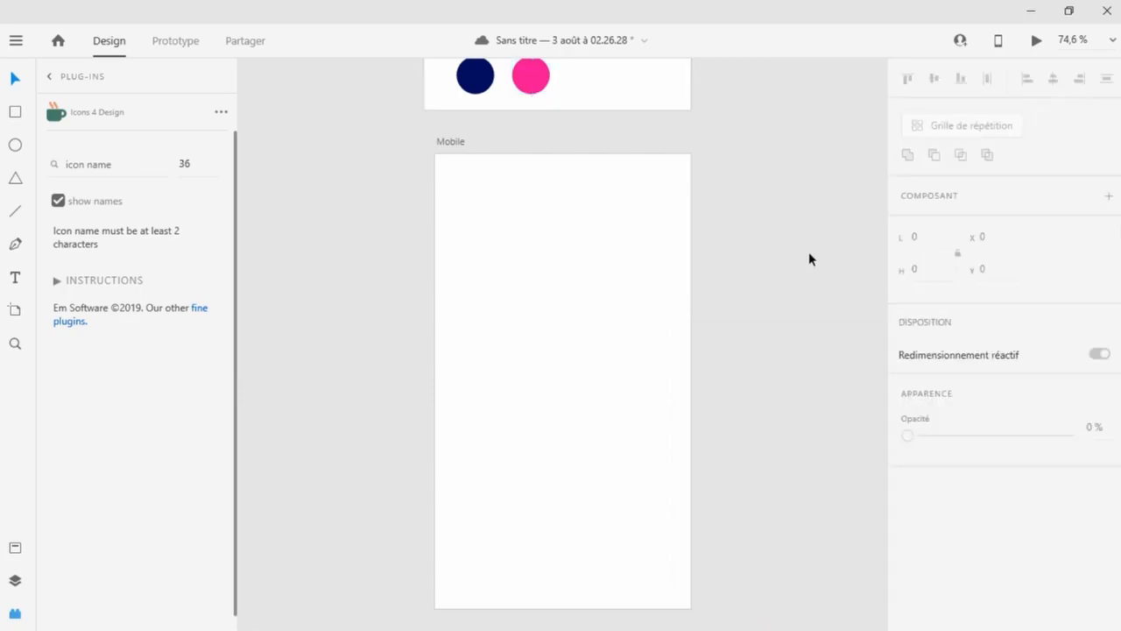
# Open the Layers panel and browse the Color and Mobile artboards.
pyautogui.moveTo(692, 117); pyautogui.dragTo(458, 55)
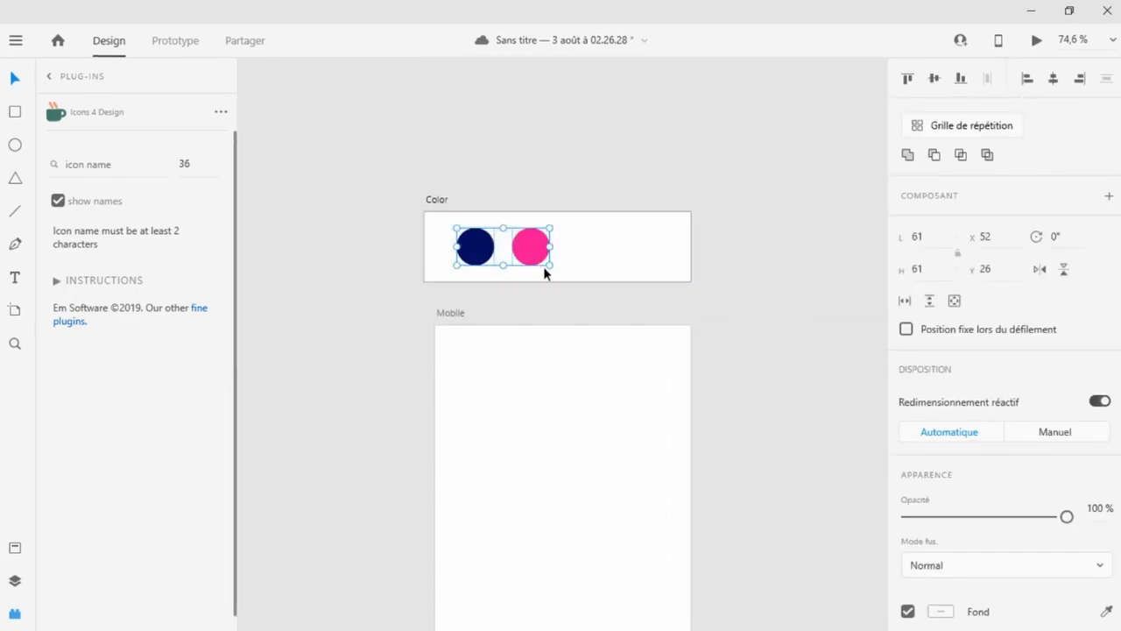
pyautogui.click(14, 580)
pyautogui.click(54, 119)
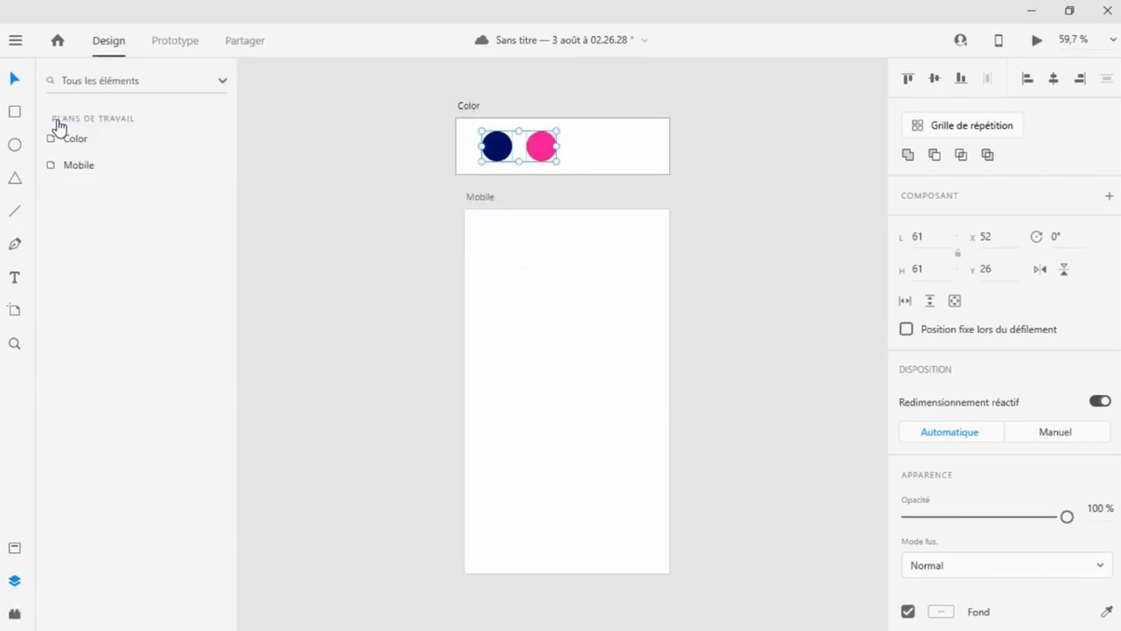
pyautogui.click(82, 168)
pyautogui.click(78, 142)
pyautogui.click(84, 172)
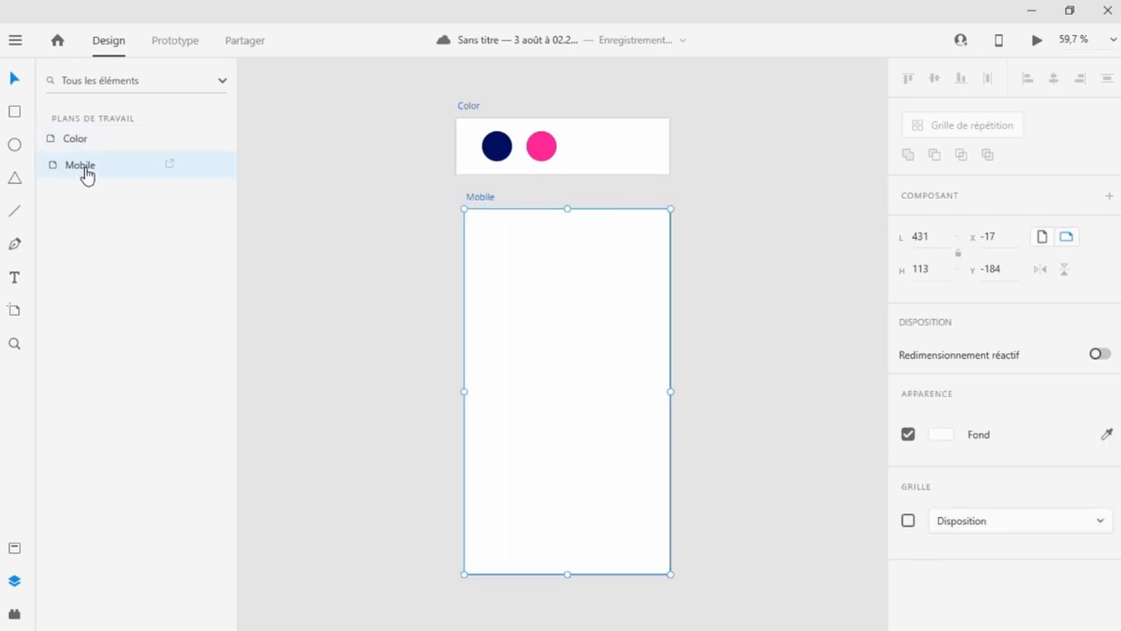
pyautogui.click(81, 141)
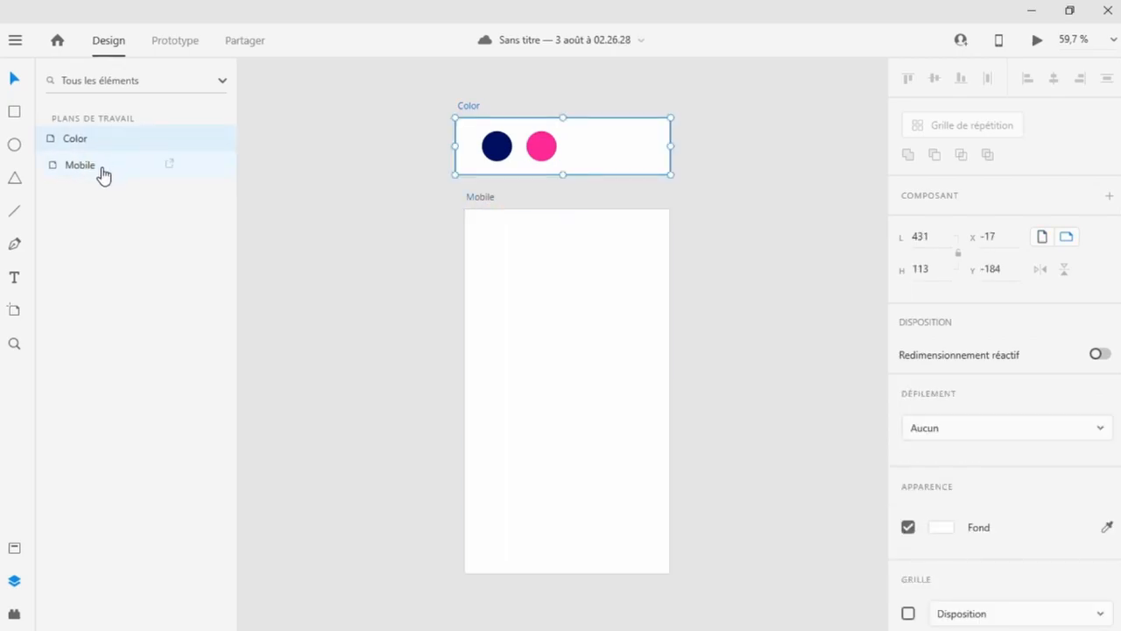
# Set the Mobile artboard's background to the saved navy swatch.
pyautogui.click(102, 168)
pyautogui.scroll(-1, 1028, 468)
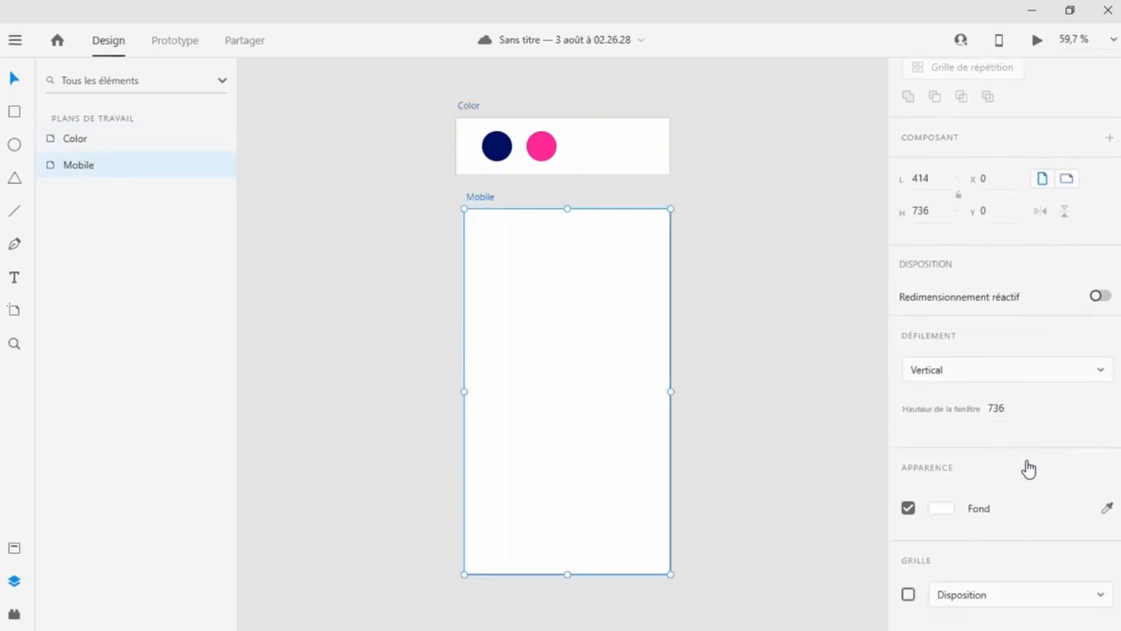
pyautogui.click(940, 511)
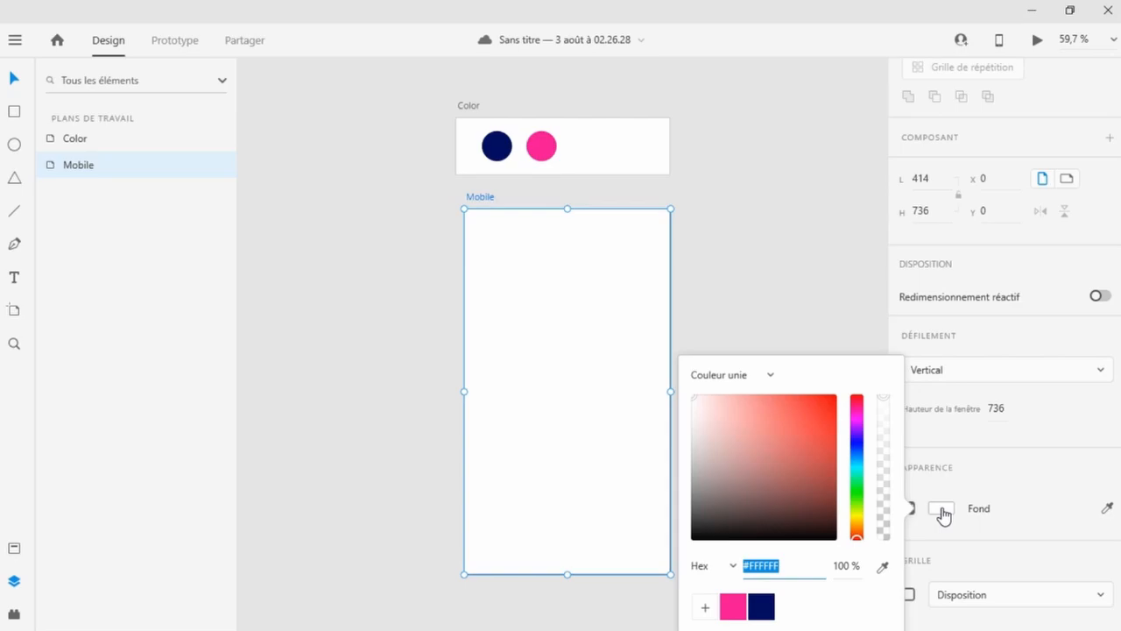
pyautogui.click(761, 608)
pyautogui.click(774, 298)
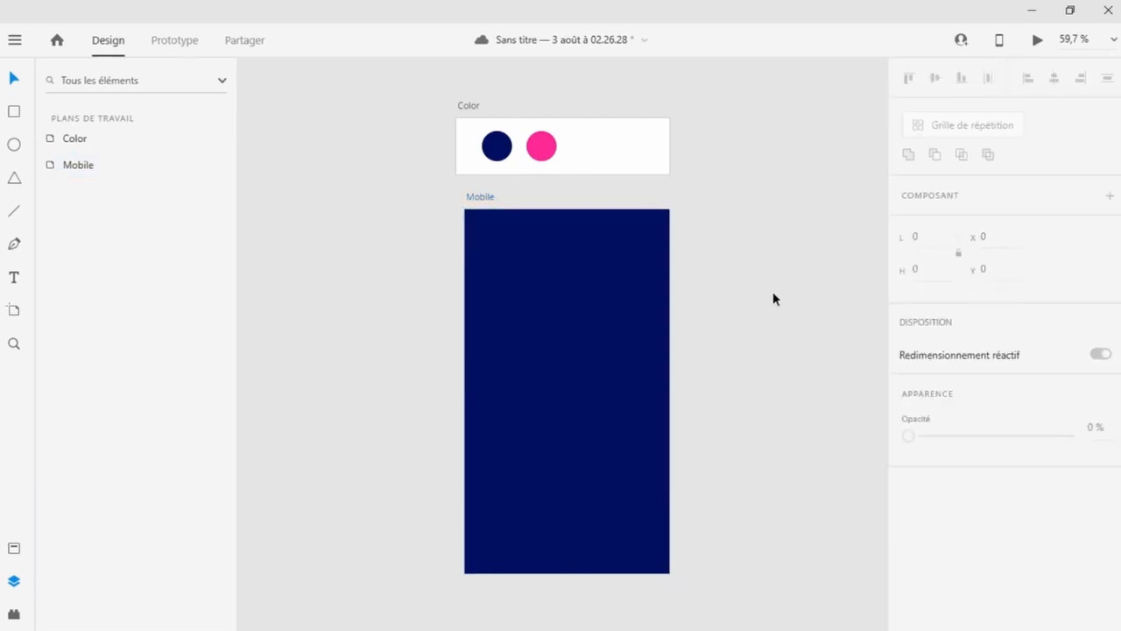
# Delete the Color artboard with its two swatch circles.
pyautogui.click(552, 144)
pyautogui.keyDown('shift'); pyautogui.click(497, 146); pyautogui.keyUp('shift')
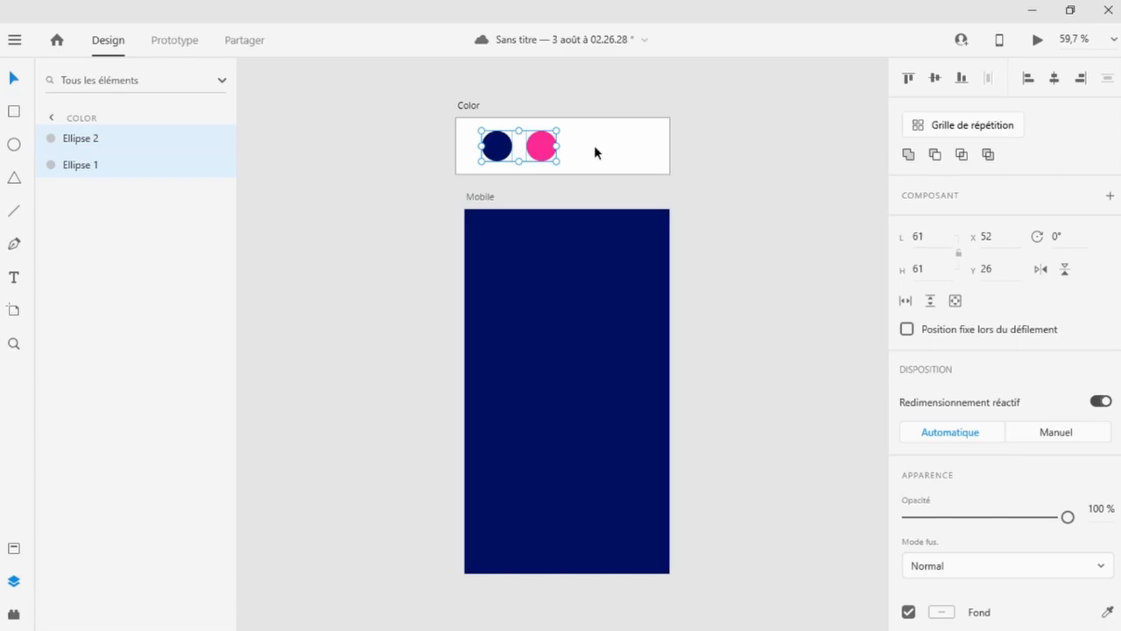
pyautogui.click(51, 135)
pyautogui.click(51, 123)
pyautogui.click(110, 140)
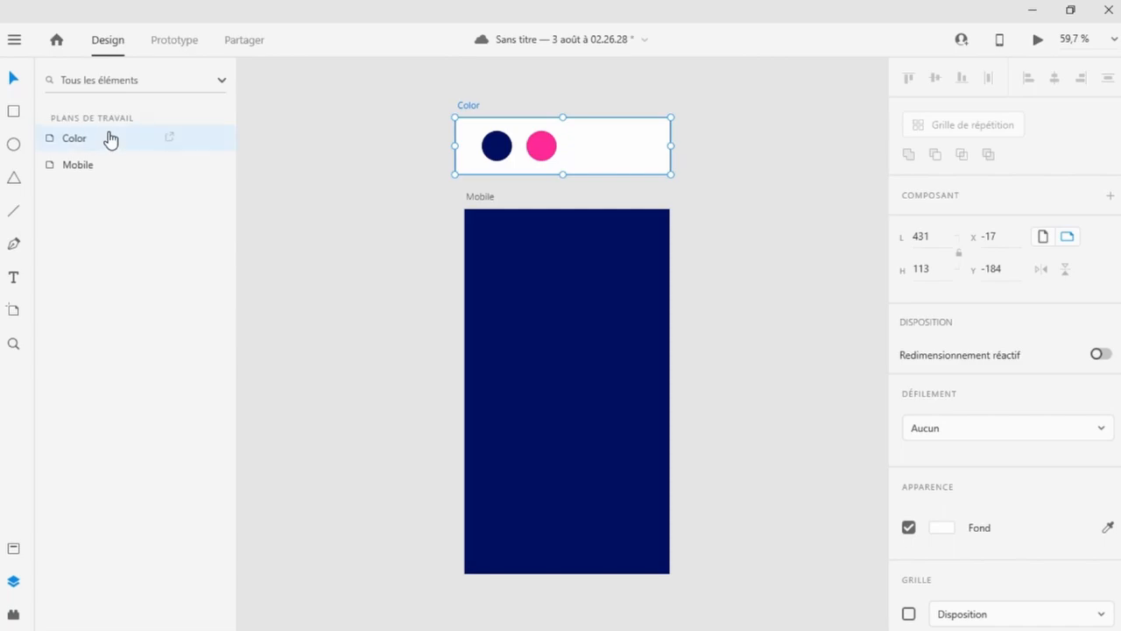
pyautogui.press('Delete')
pyautogui.scroll(-1, 350, 271)
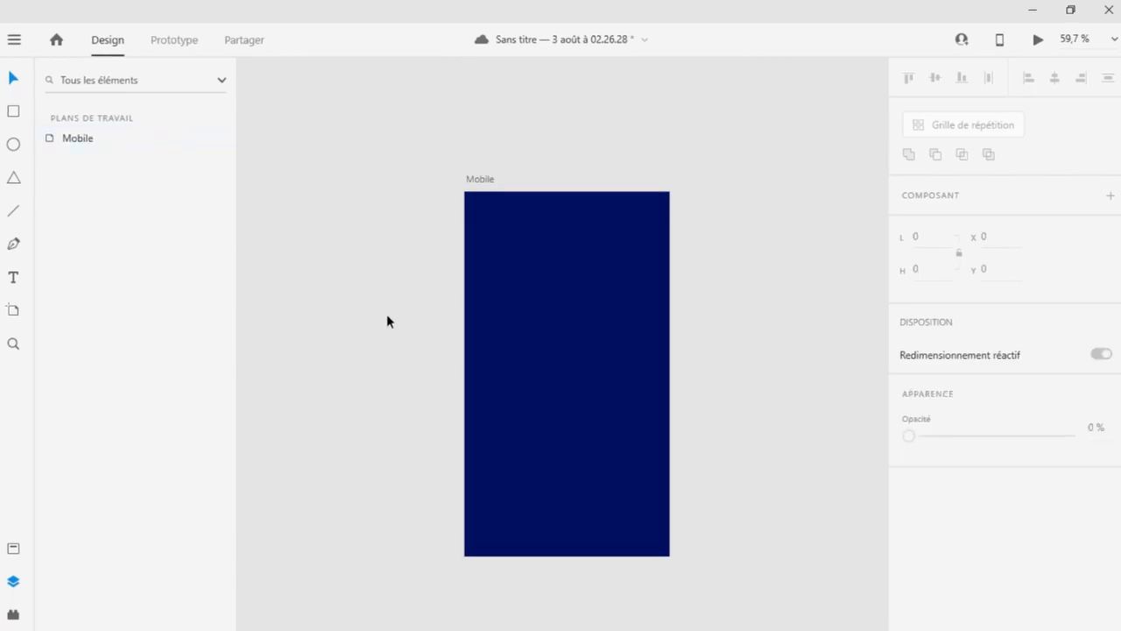
pyautogui.click(14, 278)
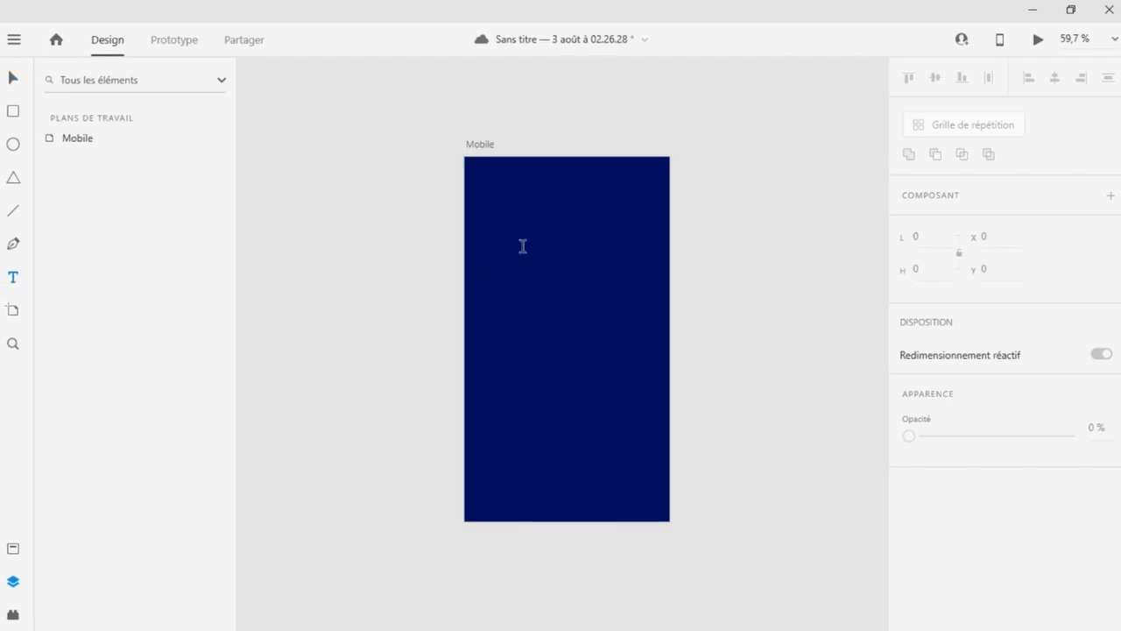
pyautogui.click(517, 245)
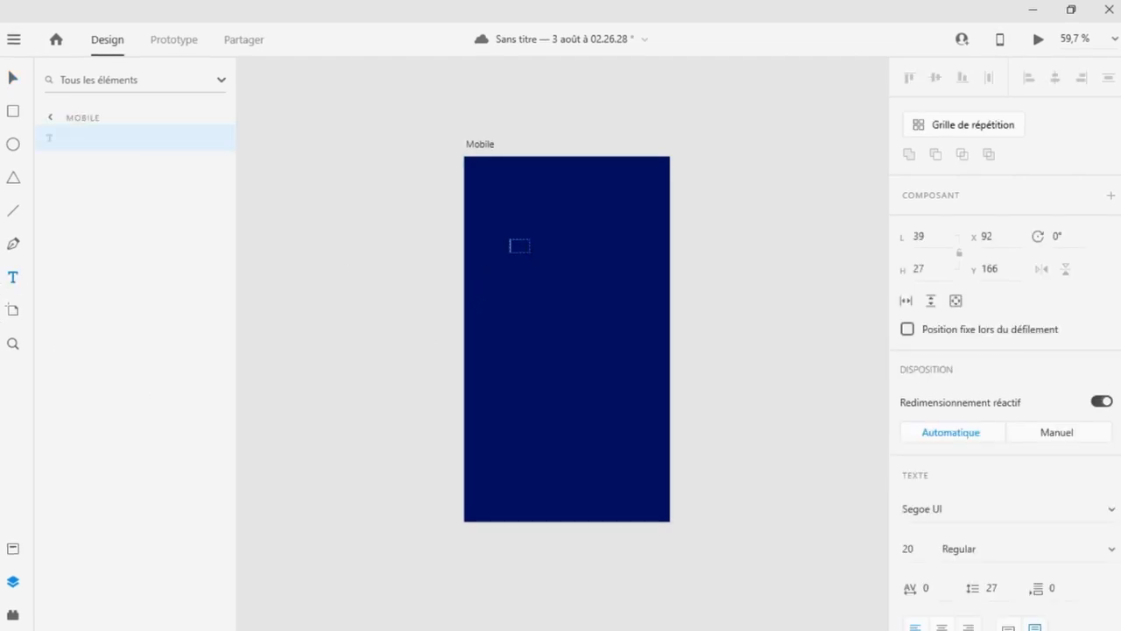
pyautogui.click(3, 87)
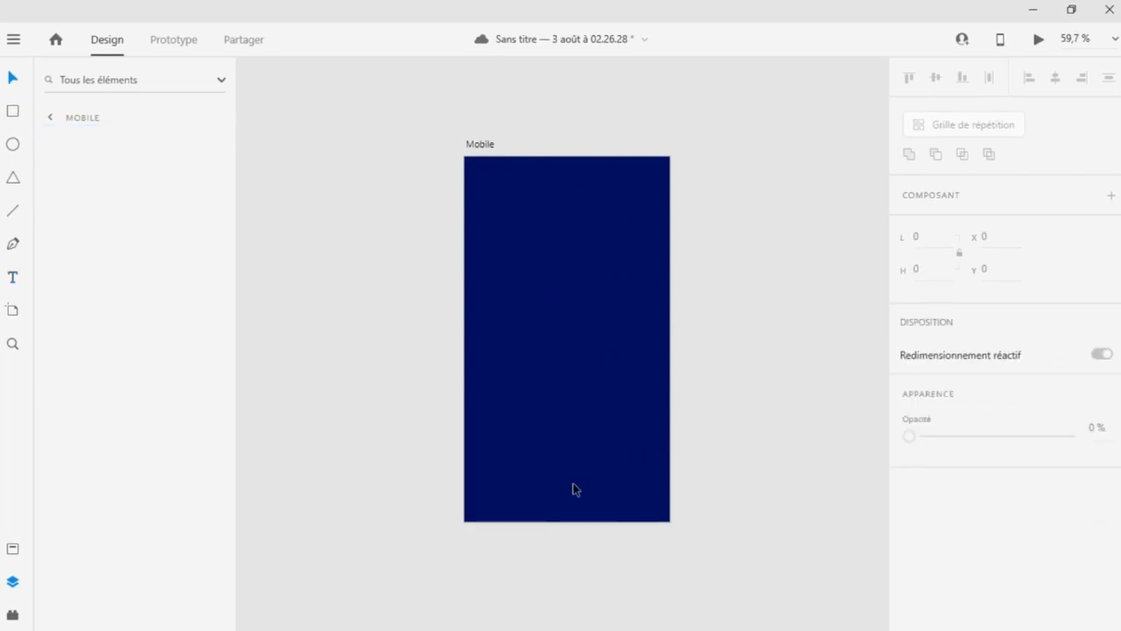
# Show the layout grid on the Mobile artboard.
pyautogui.rightClick(730, 444)
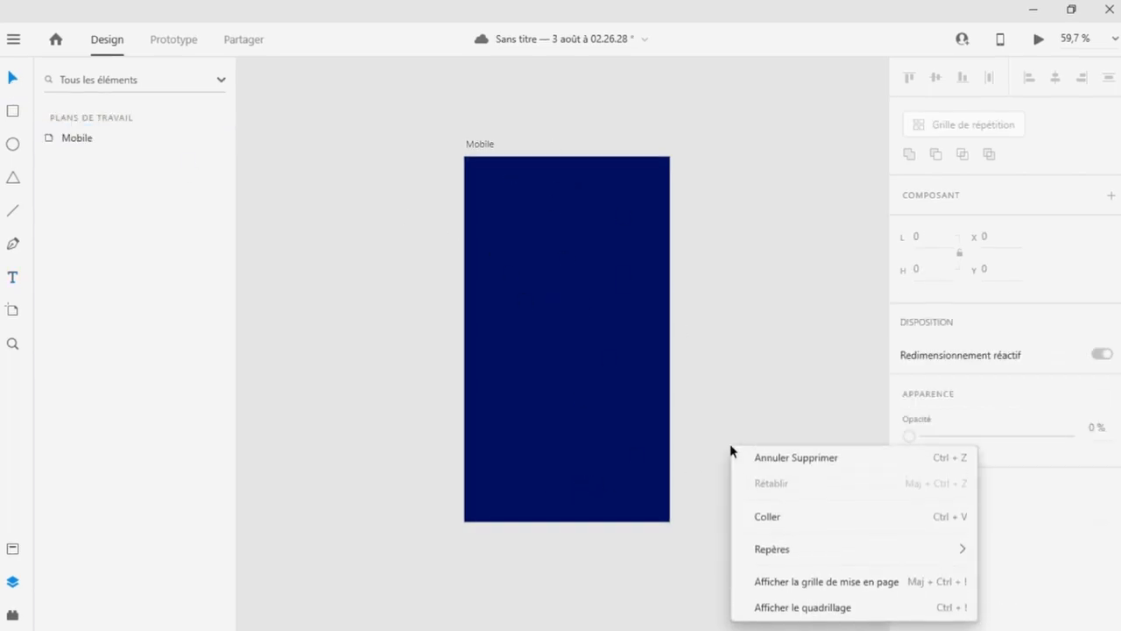
pyautogui.click(790, 585)
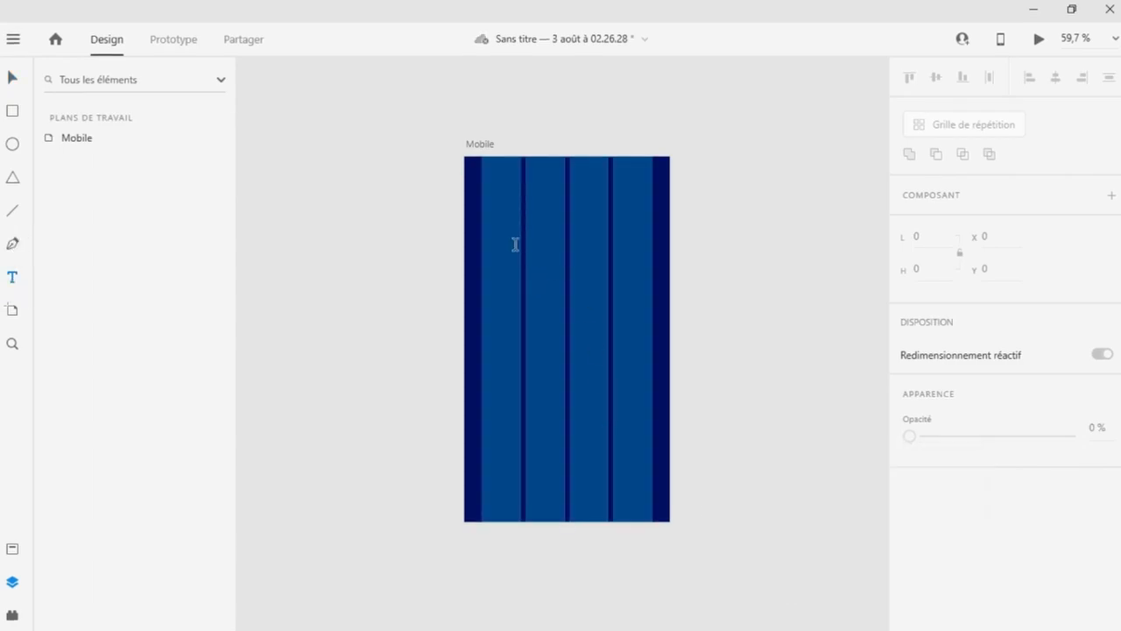
# Draw a text box about 316 × 136 on the Mobile artboard containing 503 and select its text.
pyautogui.moveTo(495, 262); pyautogui.dragTo(648, 330)
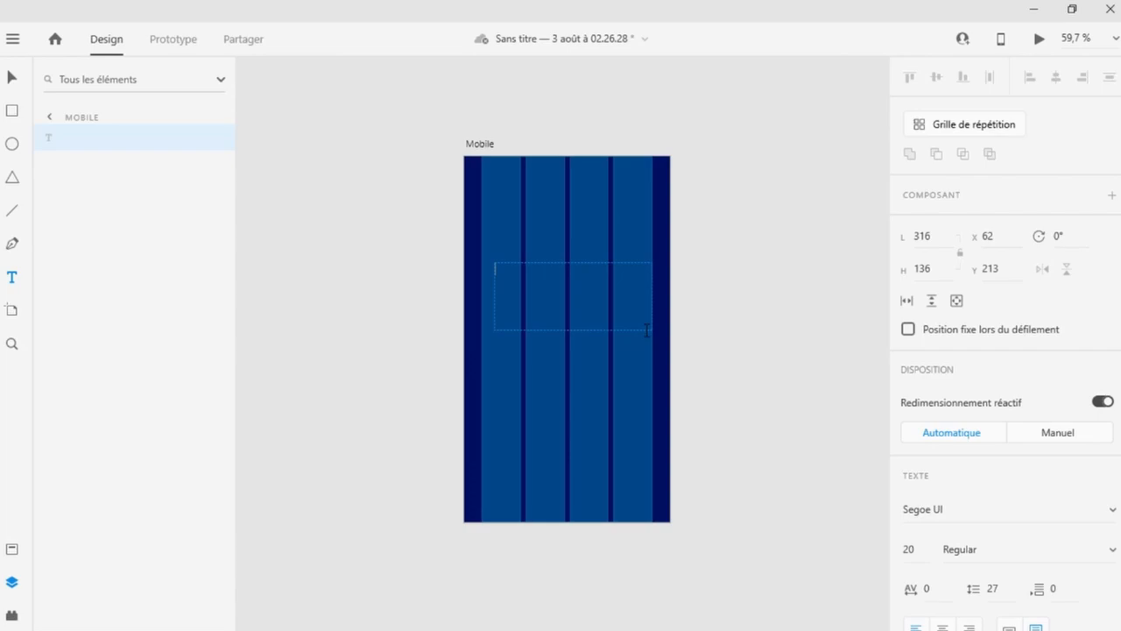
pyautogui.hotkey('ctrl', 'a')
# Change the 503 text's font to Roboto.
pyautogui.scroll(-5, 1007, 486)
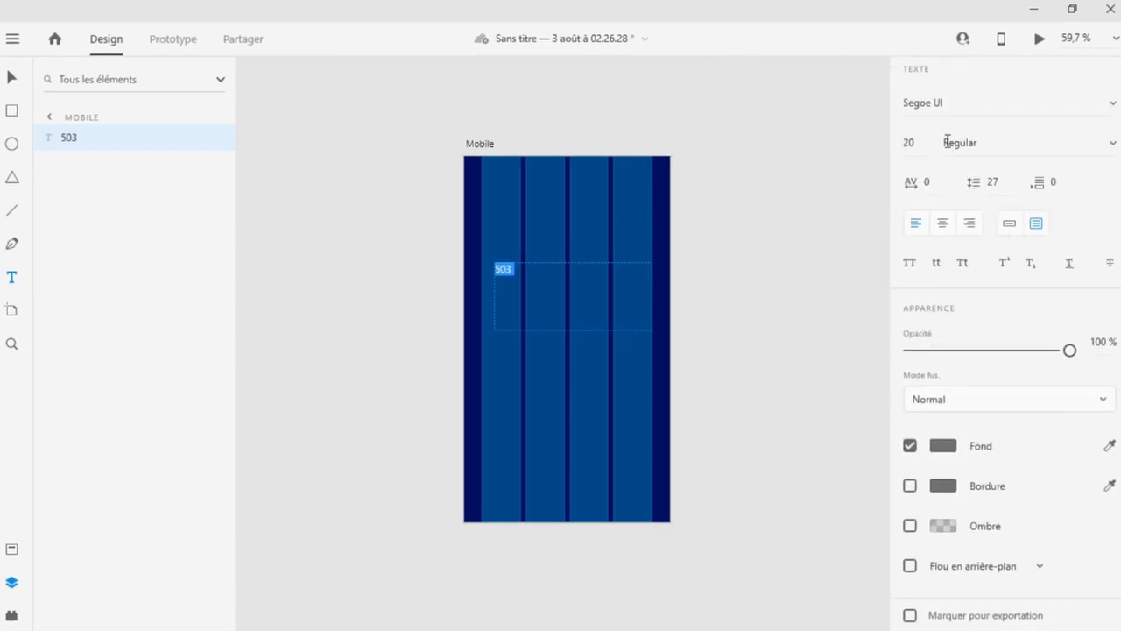
pyautogui.click(1107, 109)
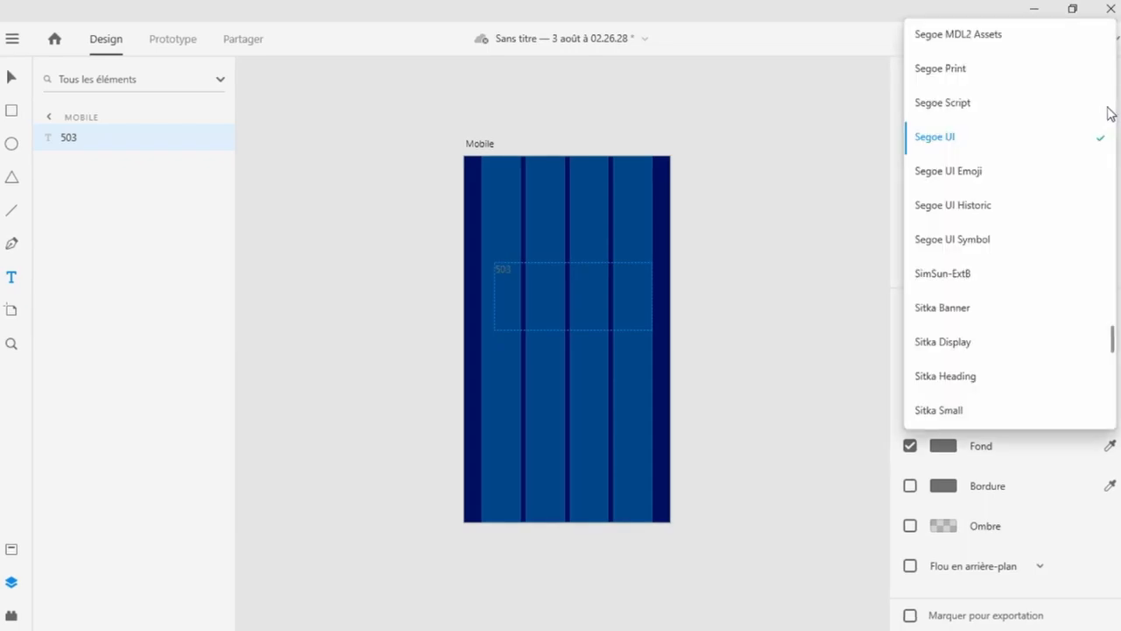
pyautogui.scroll(-3, 1058, 260)
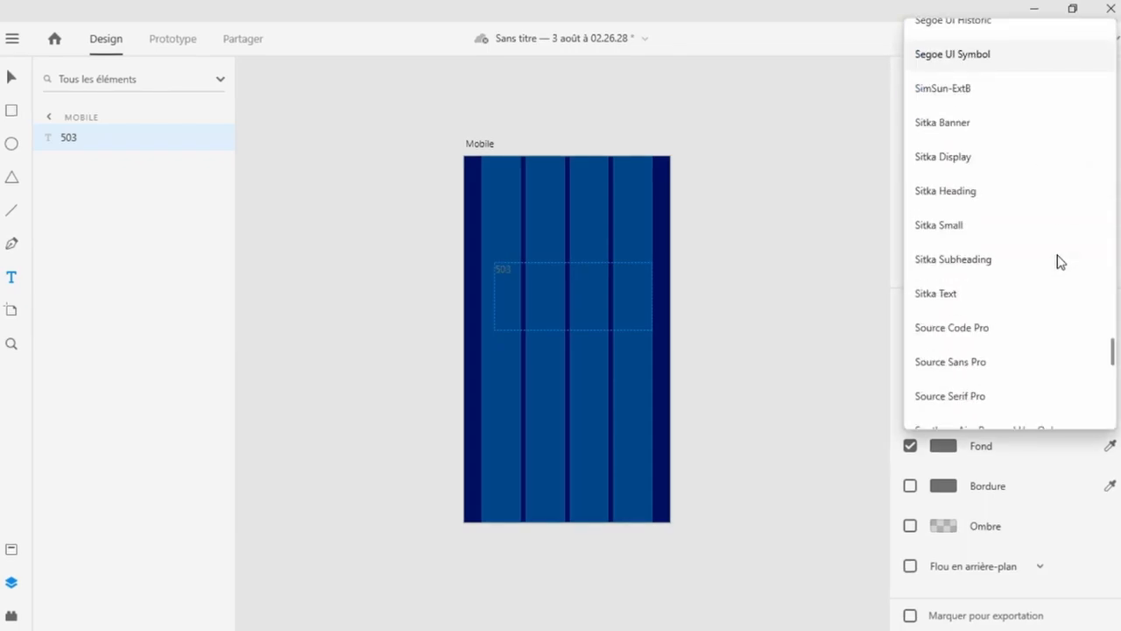
pyautogui.scroll(-15, 1057, 260)
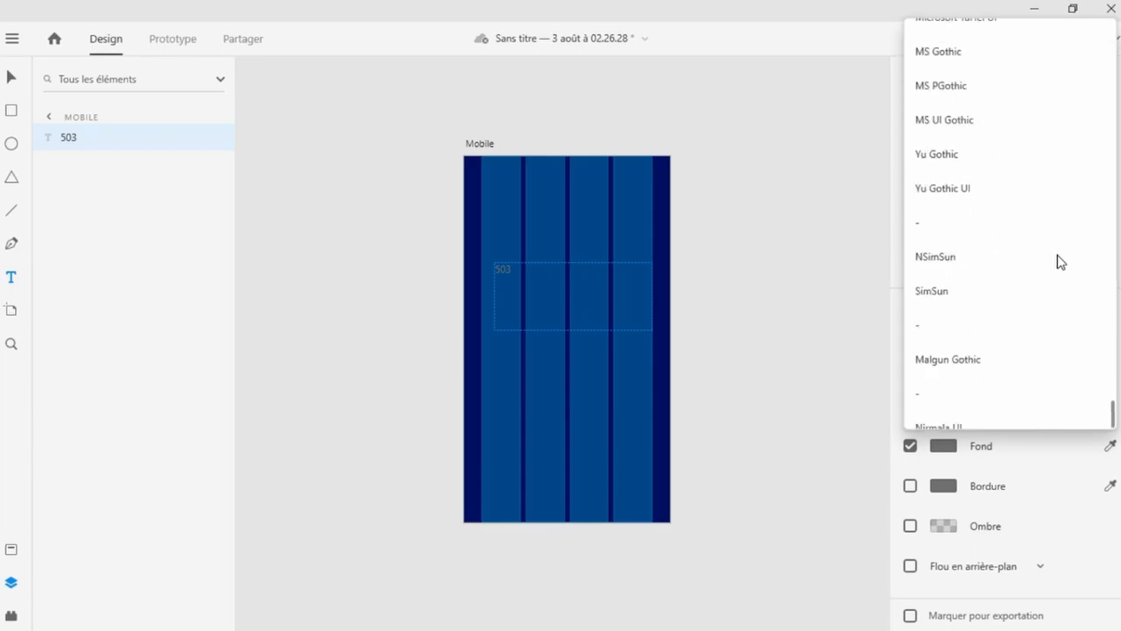
pyautogui.scroll(-1, 1058, 260)
pyautogui.scroll(14, 1058, 260)
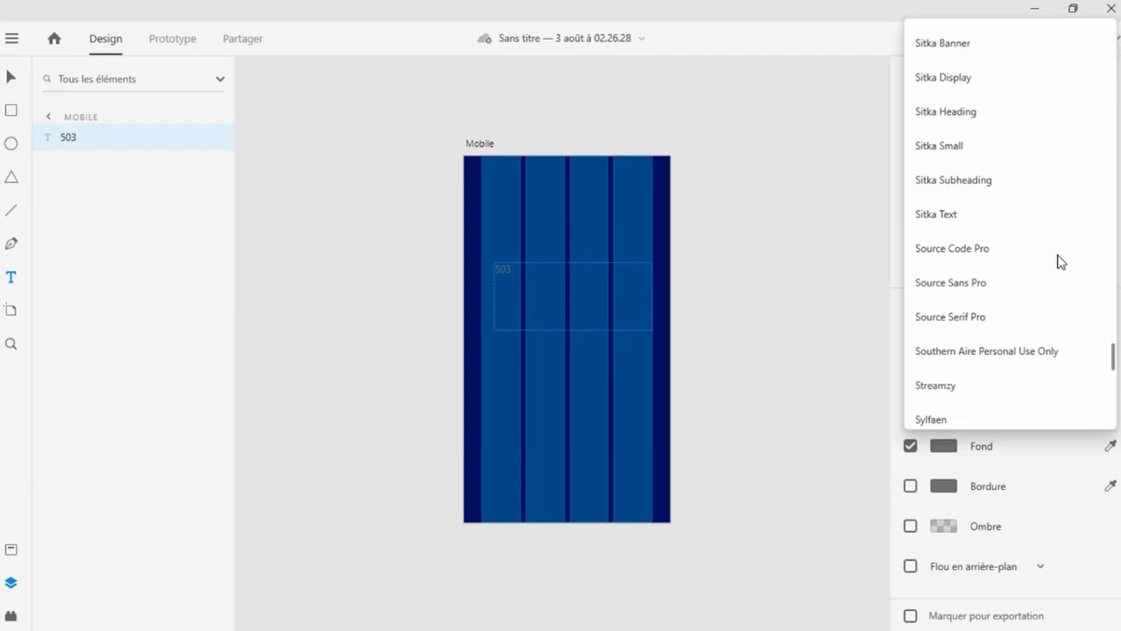
pyautogui.scroll(12, 1058, 260)
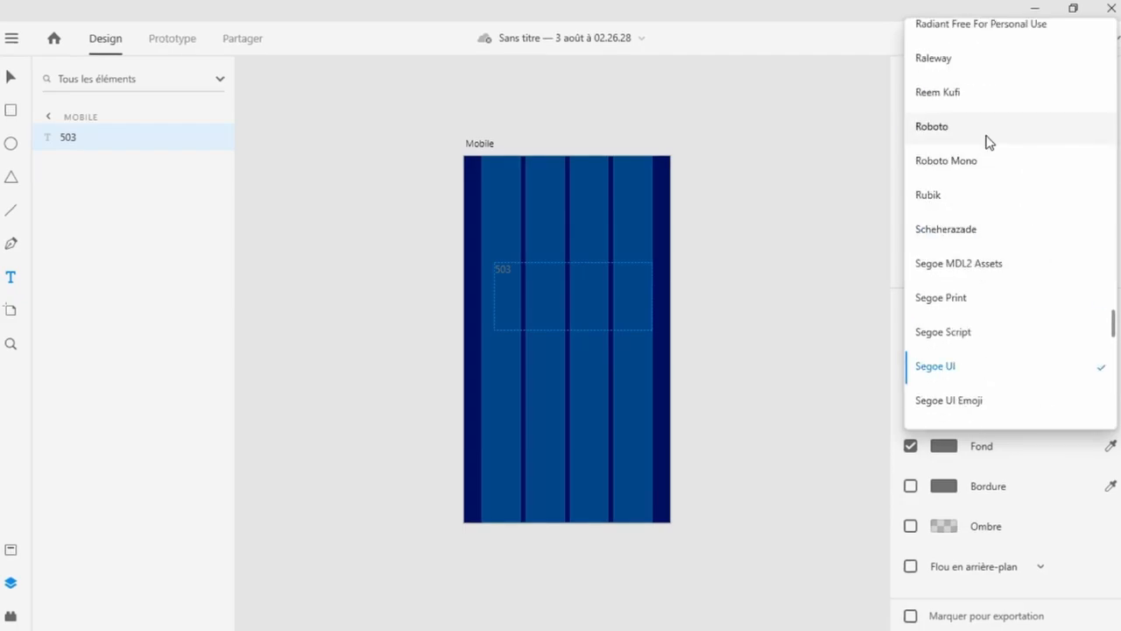
# Set the 503 text's size to 138 and its weight to Black.
pyautogui.press('Up')
pyautogui.press('Up')
pyautogui.press('Up')
pyautogui.press('Up')
pyautogui.press('Up')
pyautogui.press('Up')
pyautogui.press('Up')
pyautogui.press('Up')
pyautogui.press('Up')
pyautogui.press('Up')
pyautogui.press('Up')
pyautogui.press('Up')
pyautogui.press('Up')
pyautogui.press('Up')
pyautogui.press('Up')
pyautogui.press('Up')
pyautogui.press('Up')
pyautogui.press('Up')
pyautogui.press('Up')
pyautogui.press('Up')
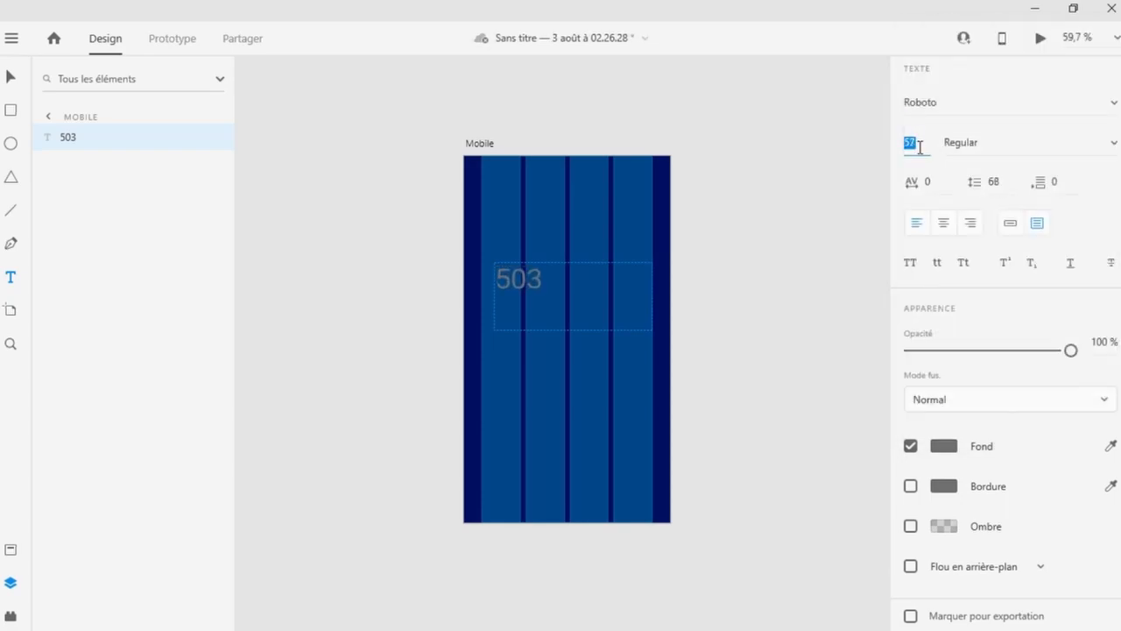
pyautogui.press('Up')
pyautogui.press('Up')
pyautogui.press('Up')
pyautogui.press('Up')
pyautogui.press('Up')
pyautogui.press('Up')
pyautogui.press('Up')
pyautogui.press('Up')
pyautogui.press('Up')
pyautogui.press('Up')
pyautogui.press('Up')
pyautogui.press('Up')
pyautogui.press('Up')
pyautogui.press('Up')
pyautogui.press('Up')
pyautogui.press('Up')
pyautogui.press('Up')
pyautogui.press('Up')
pyautogui.press('Up')
pyautogui.press('Up')
pyautogui.press('Up')
pyautogui.press('Up')
pyautogui.press('Up')
pyautogui.press('Up')
pyautogui.press('Up')
pyautogui.press('Up')
pyautogui.press('Up')
pyautogui.press('Up')
pyautogui.press('Up')
pyautogui.press('Up')
pyautogui.press('Up')
pyautogui.press('Up')
pyautogui.press('Up')
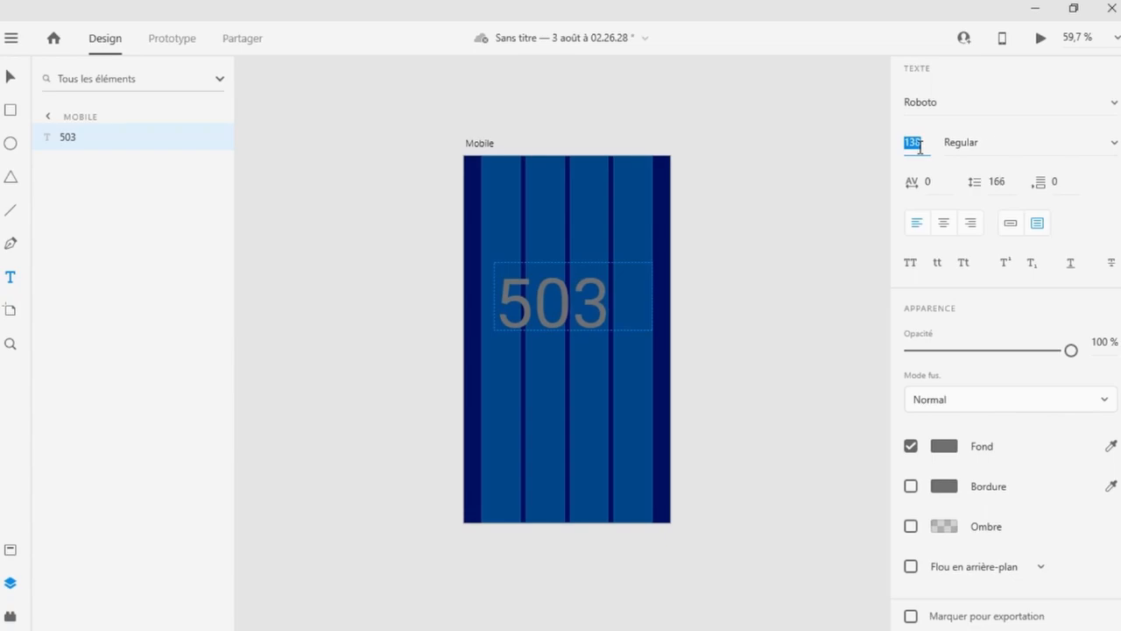
pyautogui.press('Tab')
pyautogui.click(1114, 141)
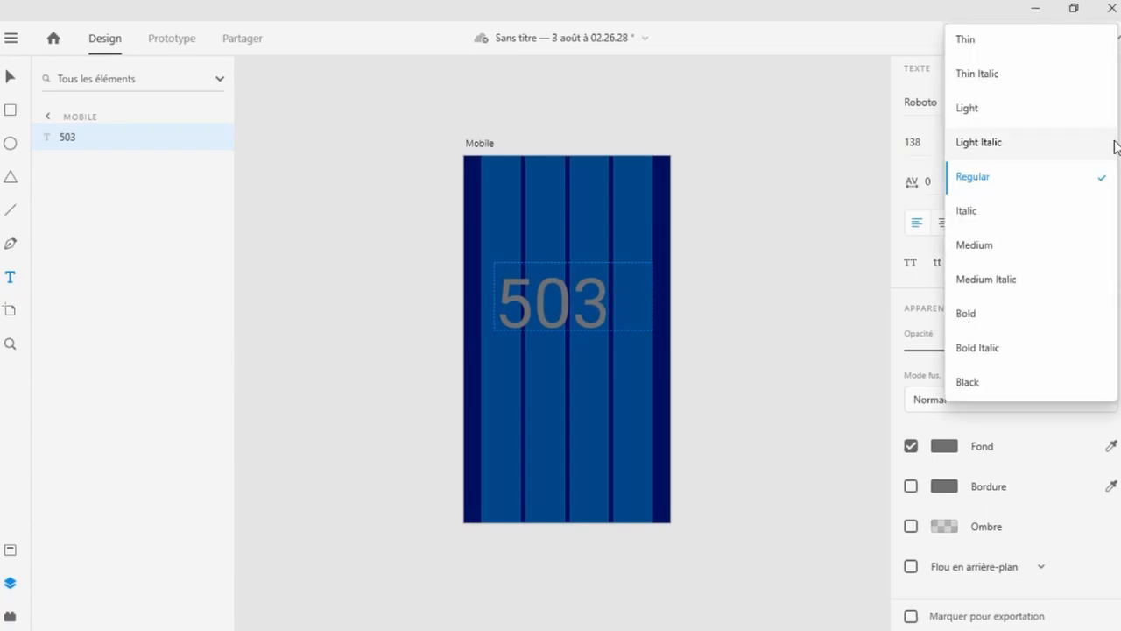
pyautogui.click(1021, 382)
# Colour the 503 text with the saved pink swatch.
pyautogui.click(544, 318)
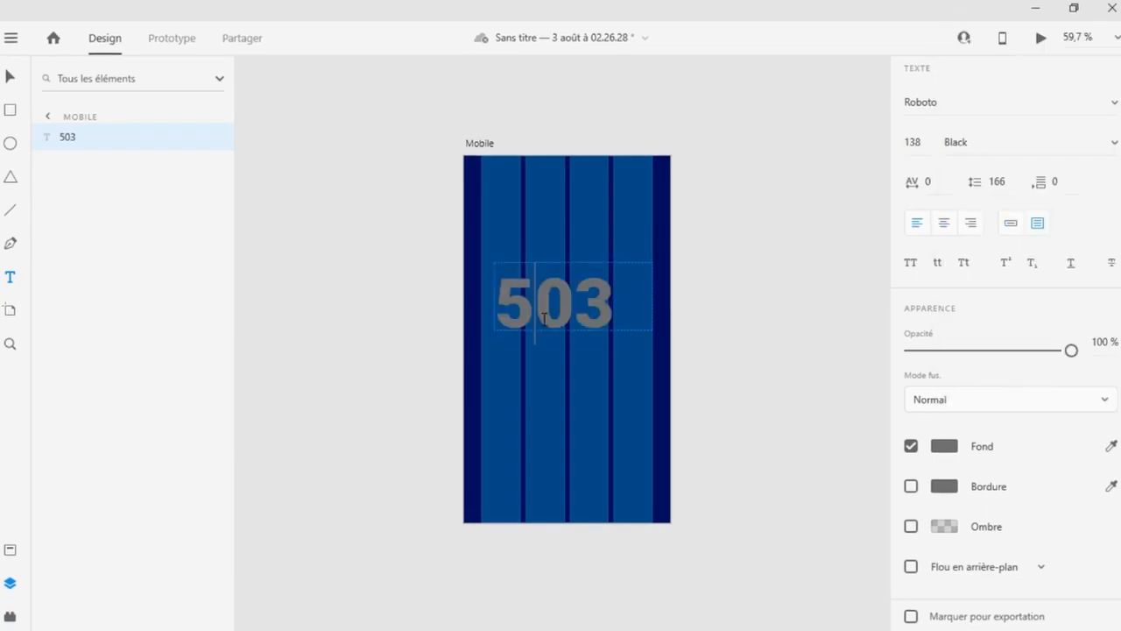
pyautogui.doubleClick(562, 285)
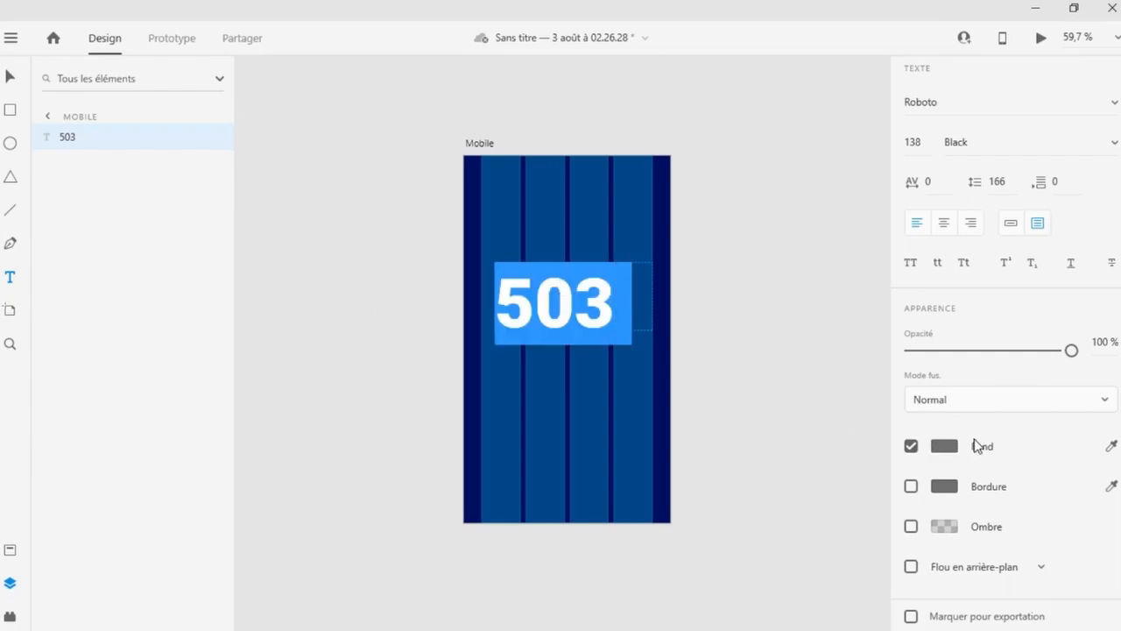
pyautogui.click(954, 449)
pyautogui.click(736, 548)
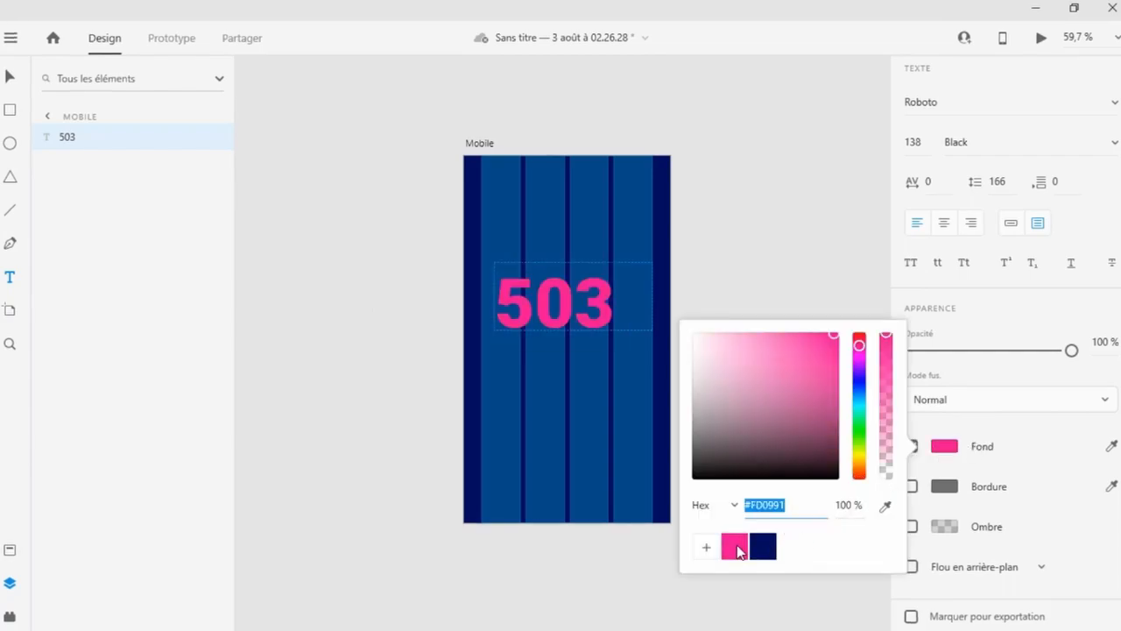
pyautogui.click(946, 447)
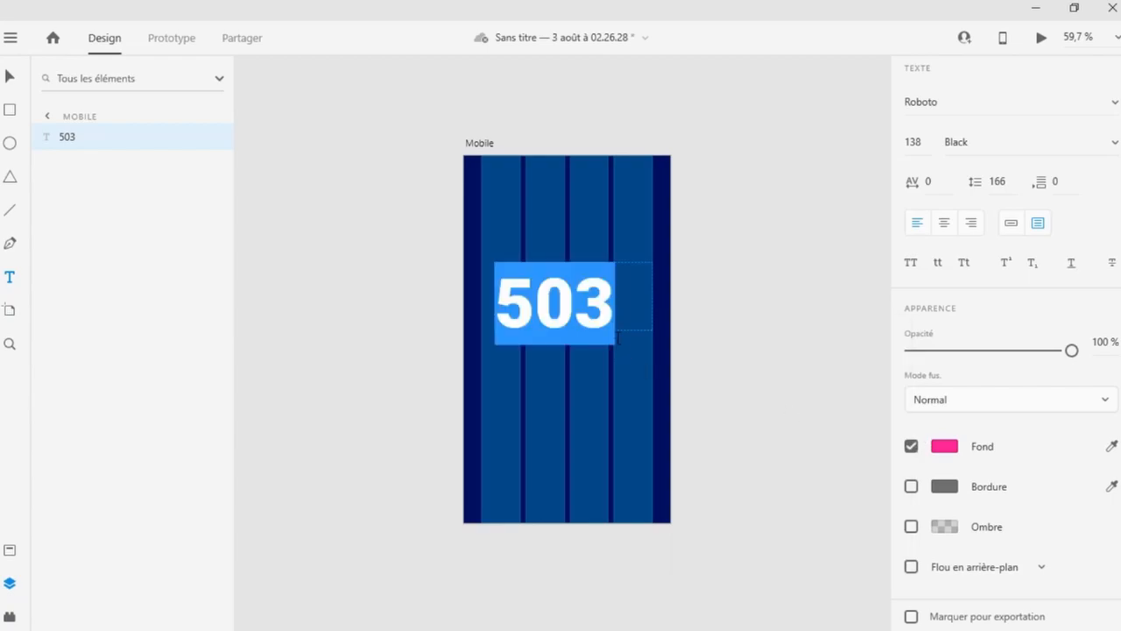
pyautogui.click(10, 76)
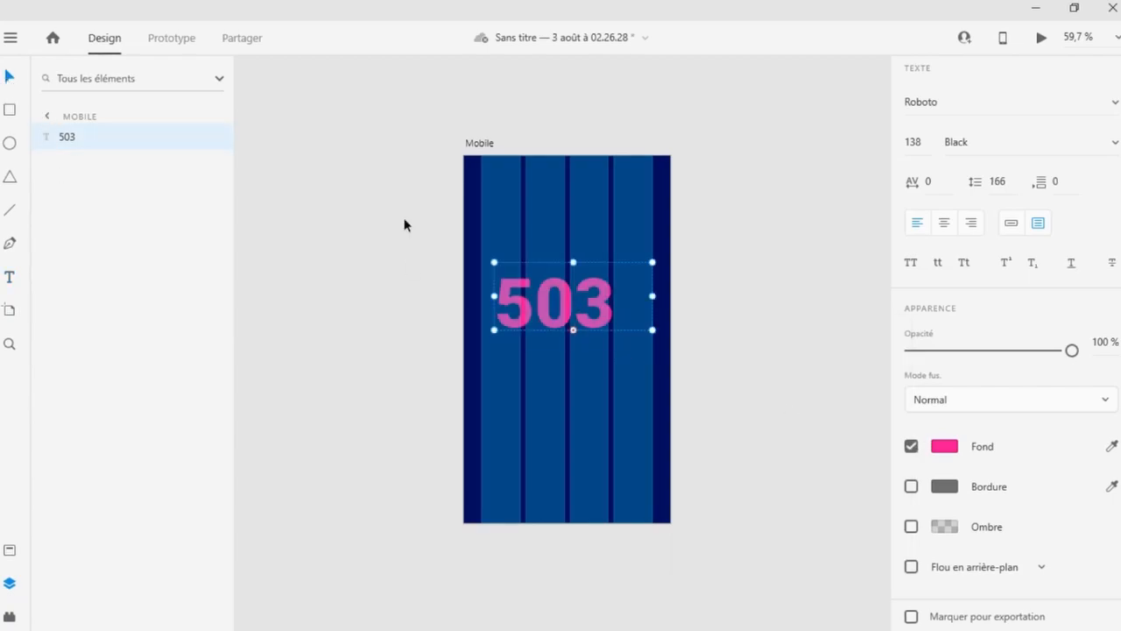
# Narrow the 503 text box to fit closely around the number.
pyautogui.moveTo(652, 297); pyautogui.dragTo(576, 290)
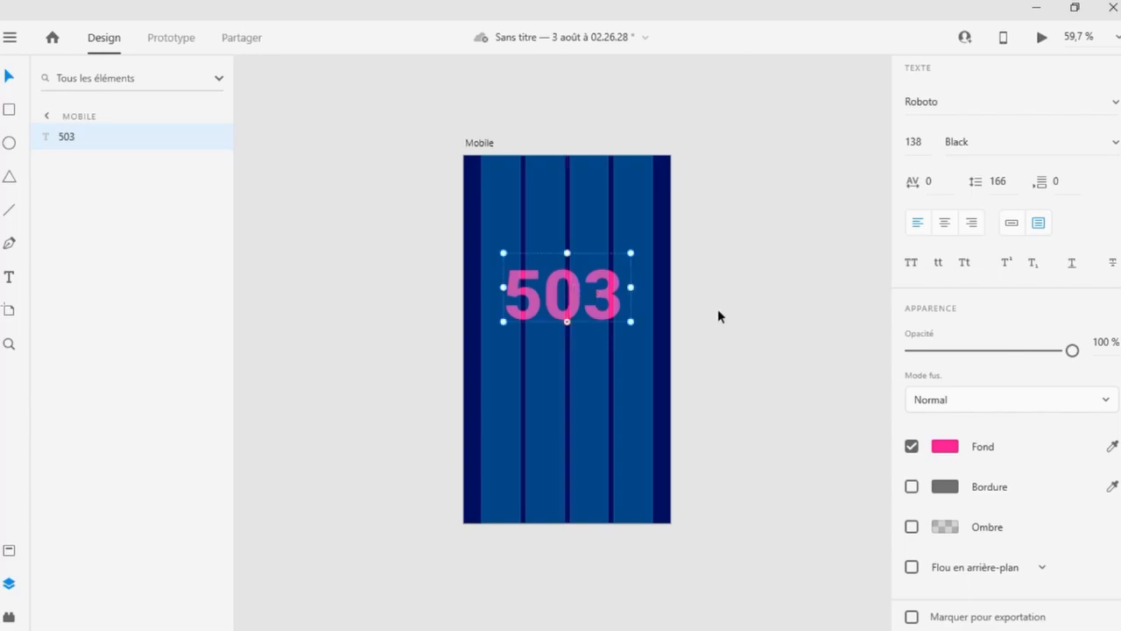
# Add a 'service indisponible' text on the artboard and reduce its font size to 33.
pyautogui.click(717, 308)
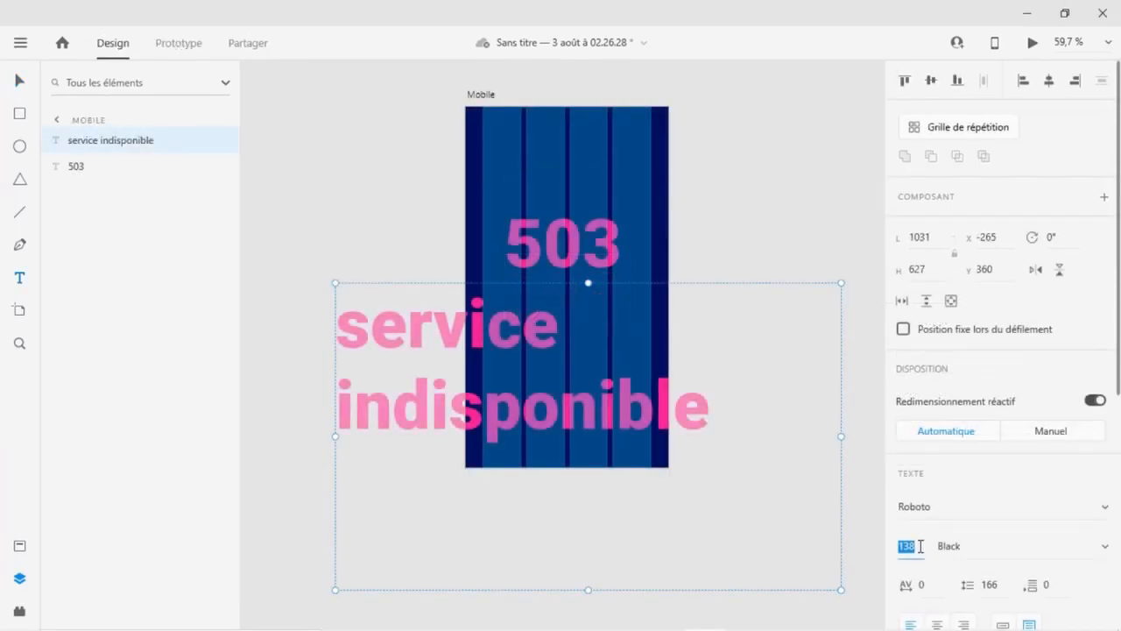
pyautogui.press('Down')
pyautogui.press('Down')
pyautogui.press('Down')
pyautogui.press('Down')
pyautogui.press('Down')
pyautogui.press('Down')
pyautogui.press('Down')
pyautogui.press('Down')
pyautogui.press('Down')
pyautogui.press('Down')
pyautogui.press('Down')
pyautogui.press('Down')
pyautogui.press('Down')
pyautogui.press('Down')
pyautogui.press('Down')
pyautogui.press('Down')
pyautogui.press('Down')
pyautogui.press('Down')
pyautogui.press('Down')
pyautogui.press('Down')
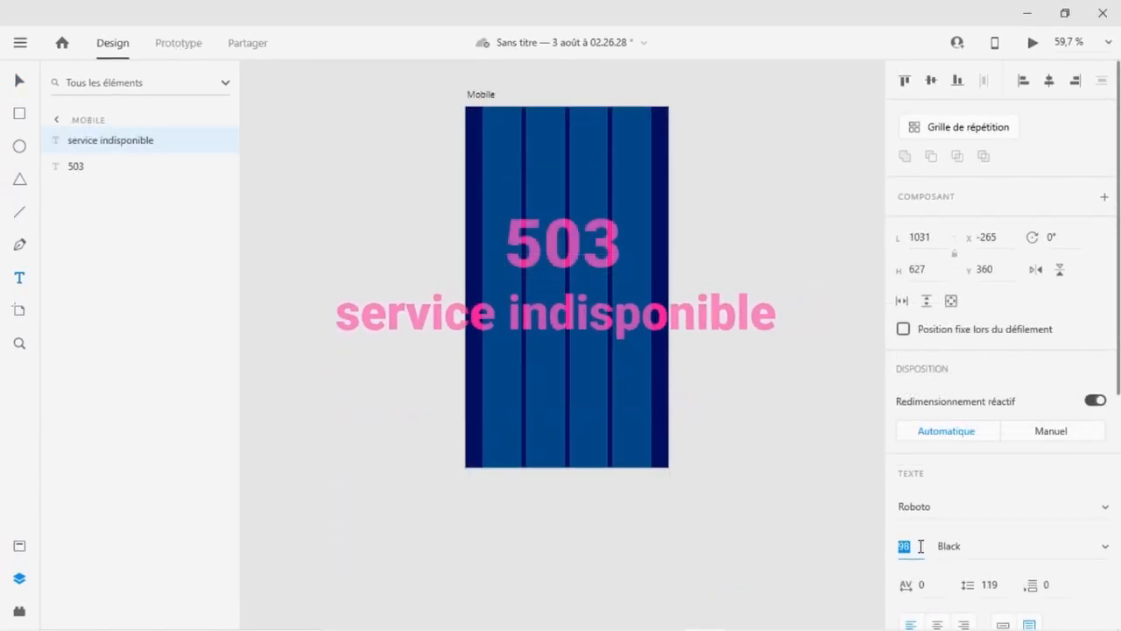
pyautogui.press('Down')
pyautogui.press('Down')
pyautogui.press('Down')
pyautogui.press('Down')
pyautogui.press('Down')
pyautogui.press('Down')
pyautogui.press('Down')
pyautogui.press('Down')
pyautogui.press('Down')
pyautogui.press('Down')
pyautogui.press('Down')
pyautogui.press('Down')
pyautogui.press('Down')
pyautogui.press('Down')
pyautogui.press('Down')
pyautogui.press('Down')
pyautogui.press('Down')
pyautogui.press('Down')
pyautogui.press('Down')
pyautogui.press('Down')
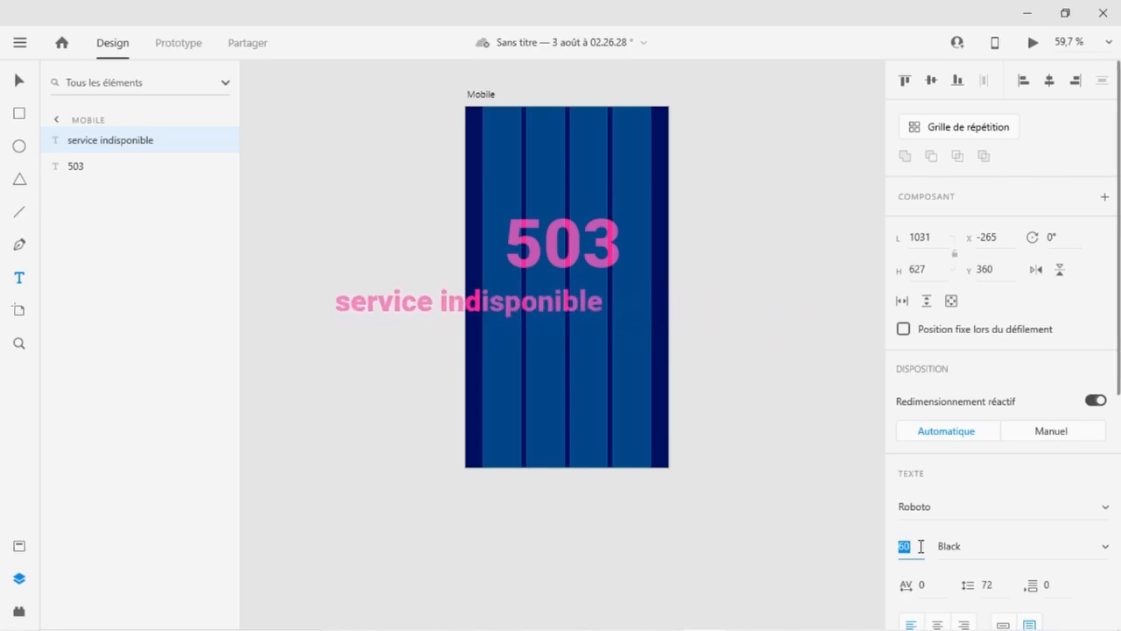
pyautogui.press('Down')
pyautogui.press('Down')
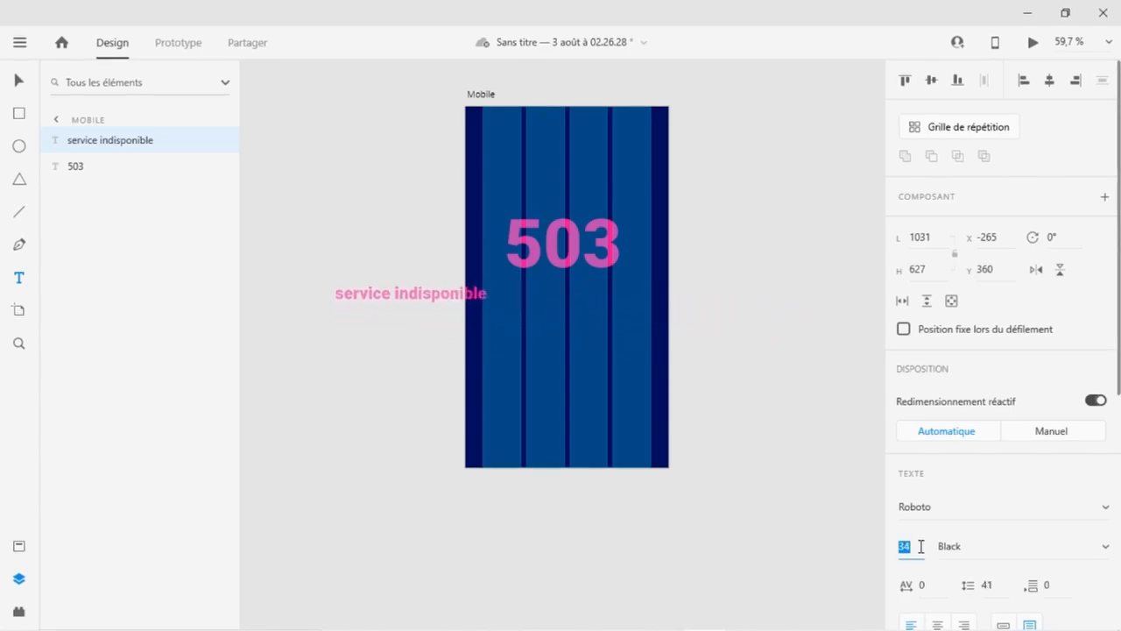
pyautogui.press('Down')
pyautogui.press('Down')
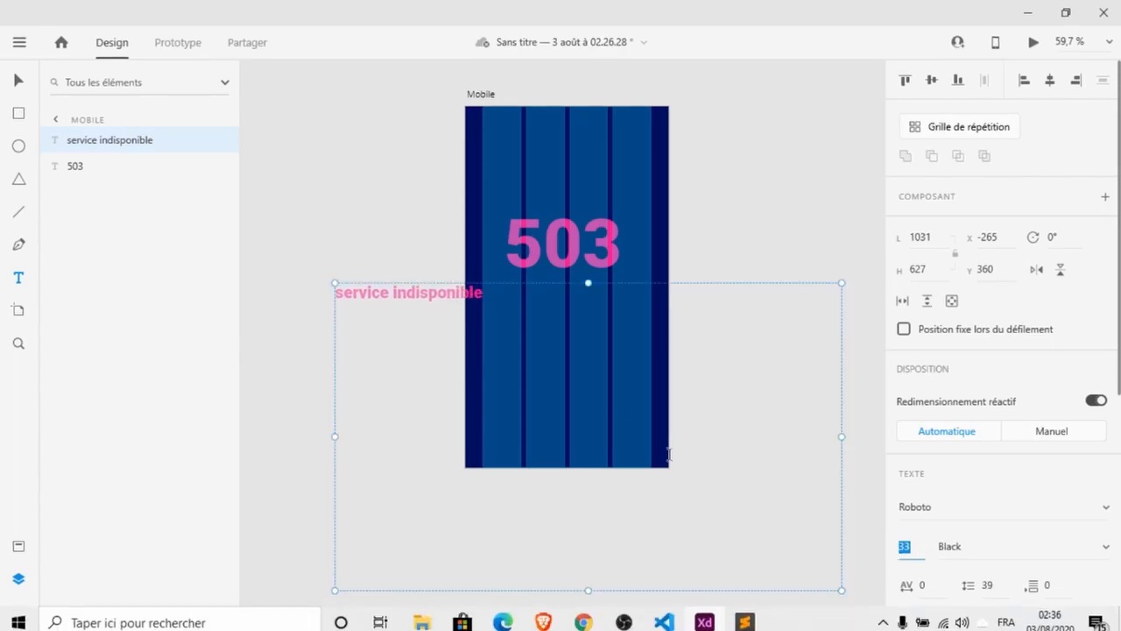
# Shrink the 'service indisponible' text box to about 301 × 54 and centre it just below the 503.
pyautogui.moveTo(843, 438); pyautogui.dragTo(484, 441)
pyautogui.moveTo(407, 591); pyautogui.dragTo(388, 310)
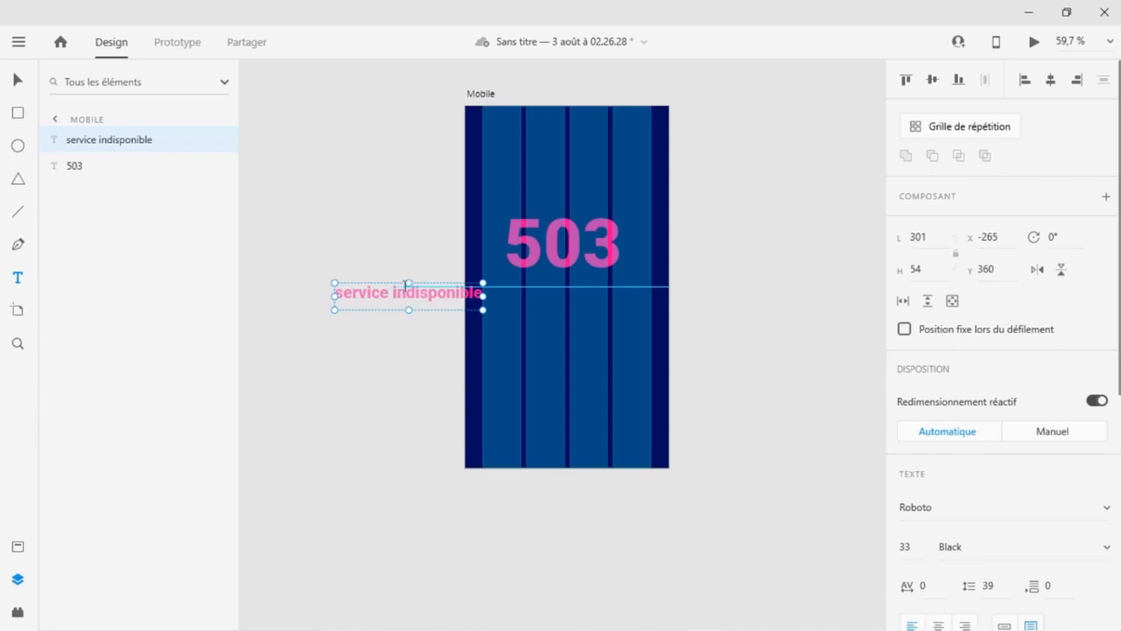
pyautogui.click(17, 80)
pyautogui.moveTo(408, 292); pyautogui.dragTo(570, 287)
pyautogui.hotkey('ctrl', '1')
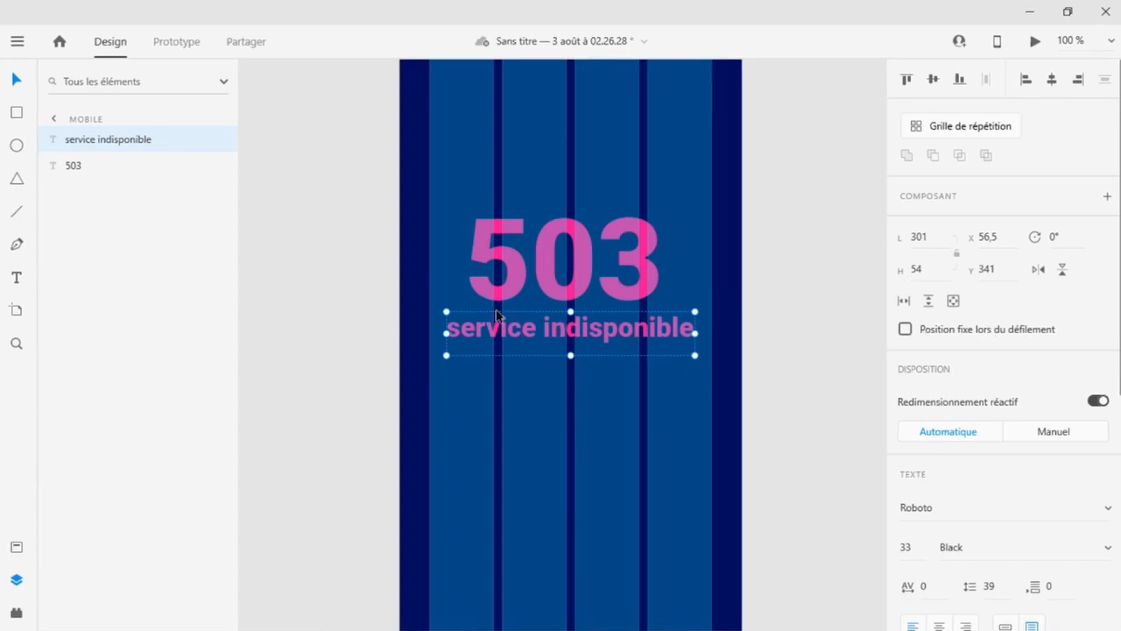
# Set the 'service indisponible' text's fill colour to white #FFFFFF.
pyautogui.scroll(-4, 1086, 396)
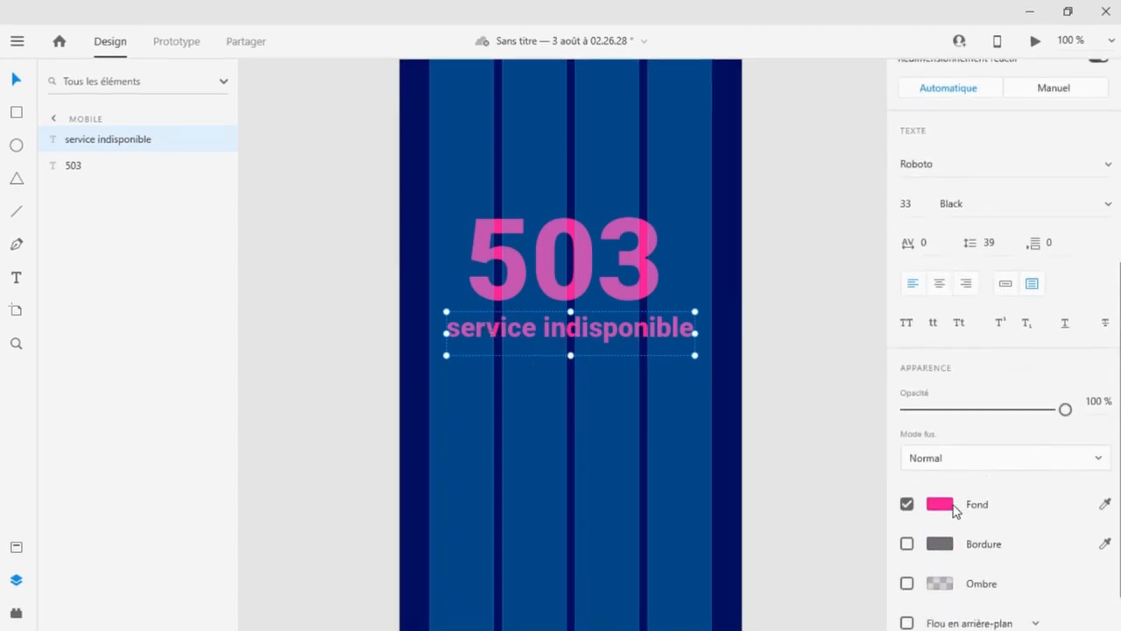
pyautogui.click(951, 512)
pyautogui.moveTo(711, 455); pyautogui.dragTo(656, 361)
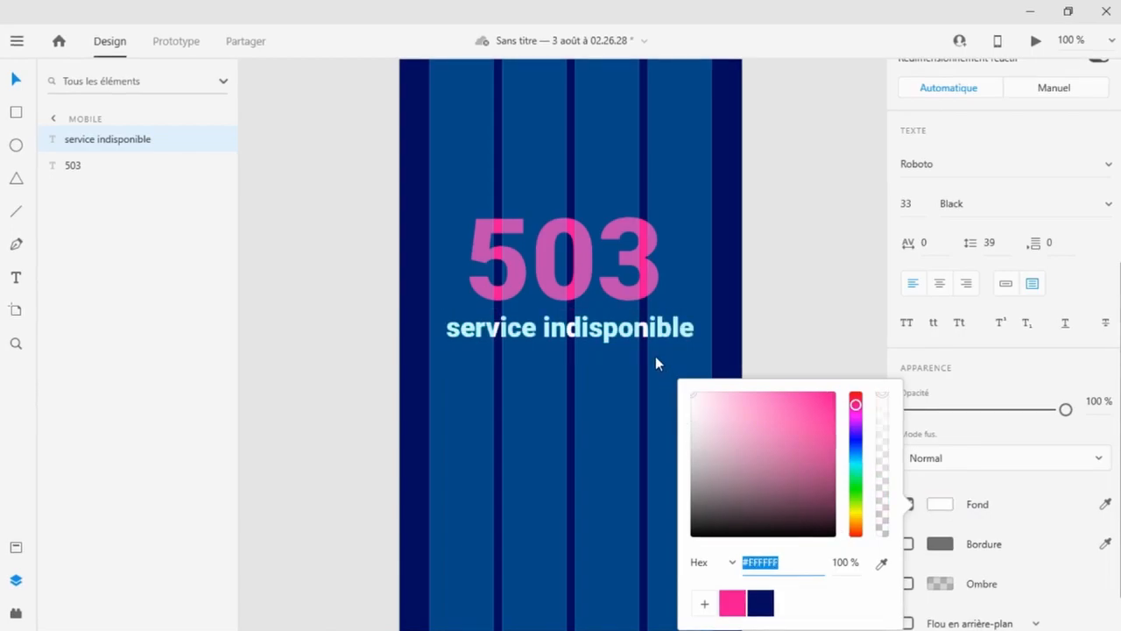
pyautogui.click(945, 509)
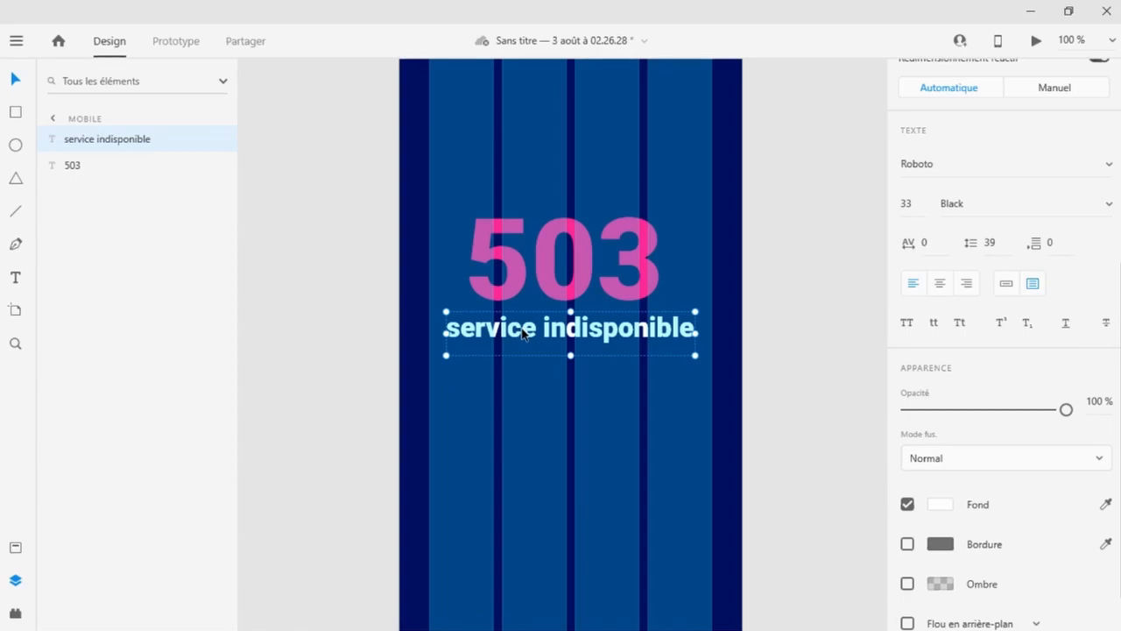
pyautogui.moveTo(529, 335)
pyautogui.mouseDown()
pyautogui.moveTo(538, 336)
pyautogui.moveTo(526, 337)
pyautogui.mouseUp()
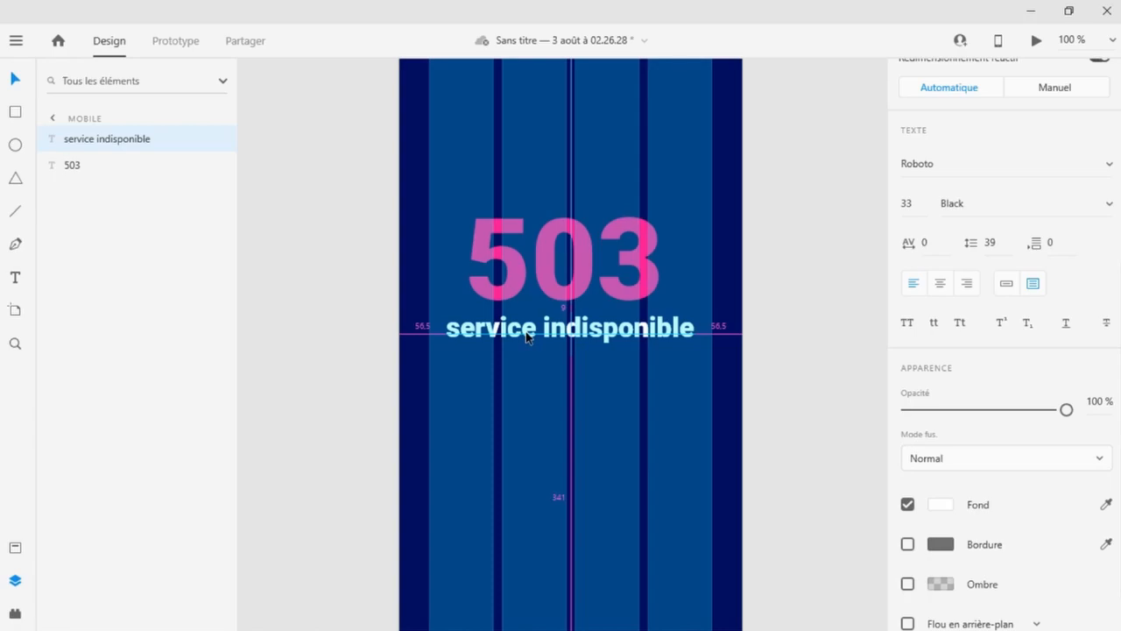
pyautogui.moveTo(525, 337); pyautogui.dragTo(525, 337)
pyautogui.click(450, 392)
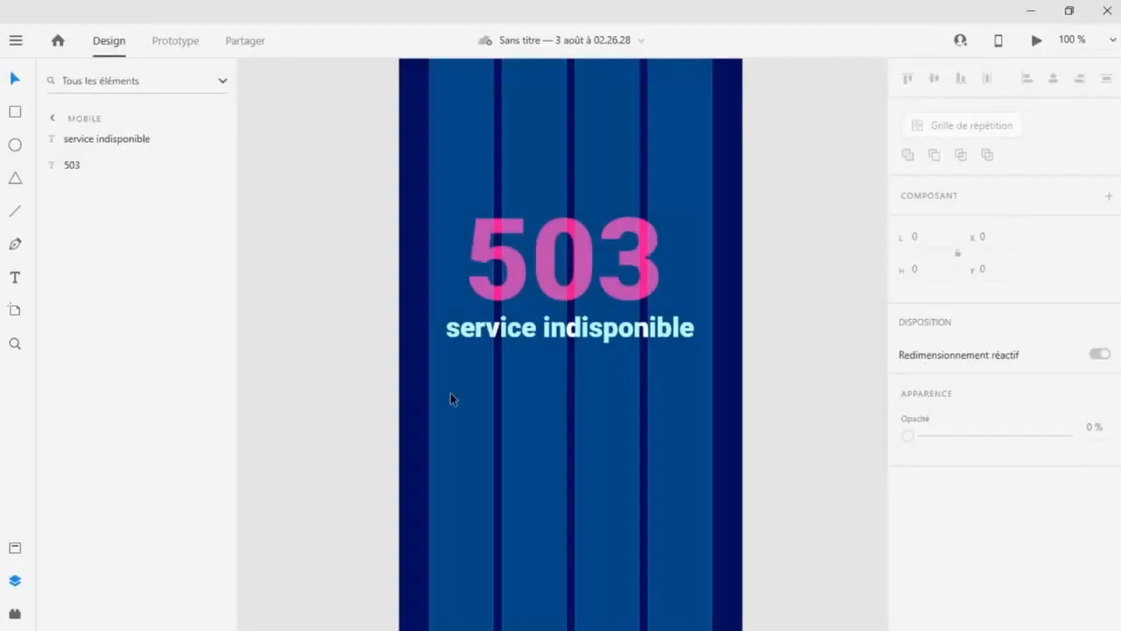
pyautogui.click(450, 393)
# Create a new text 'Nous reviendrons bientôt !' lower on the artboard and select all of it.
pyautogui.click(15, 279)
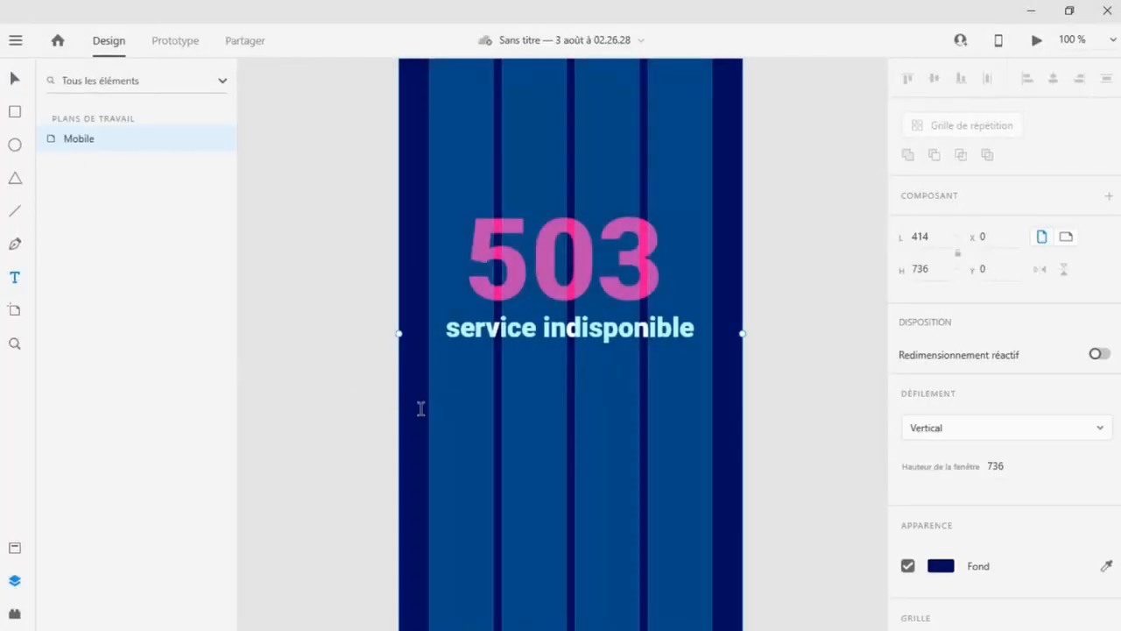
pyautogui.click(442, 422)
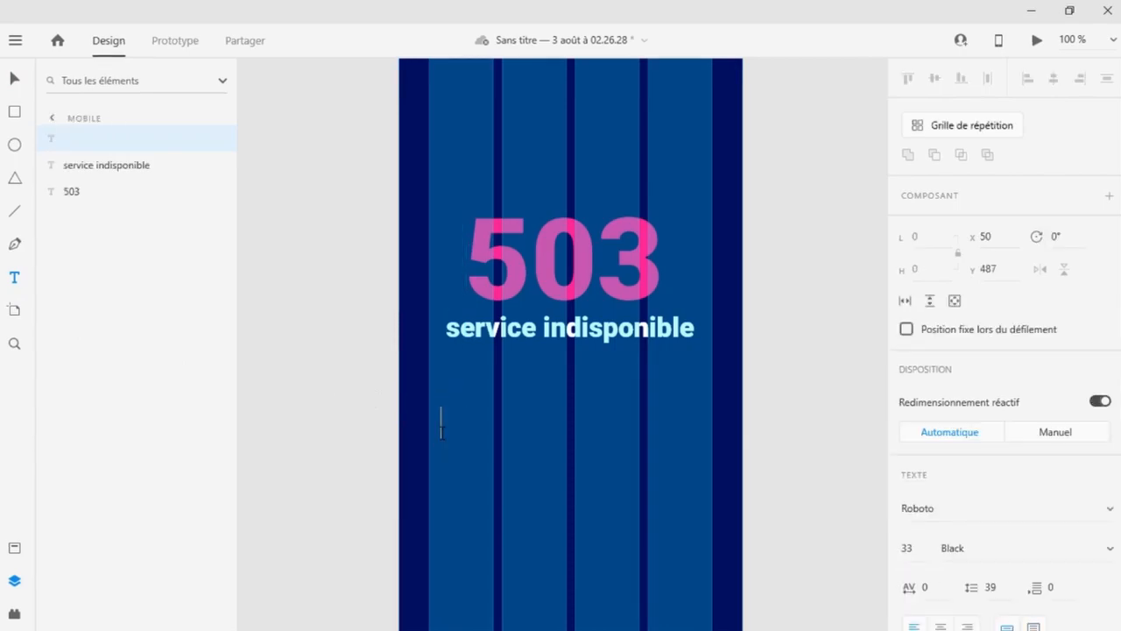
pyautogui.write('Nous reviendrons bientôt !')
pyautogui.hotkey('ctrl', 'a')
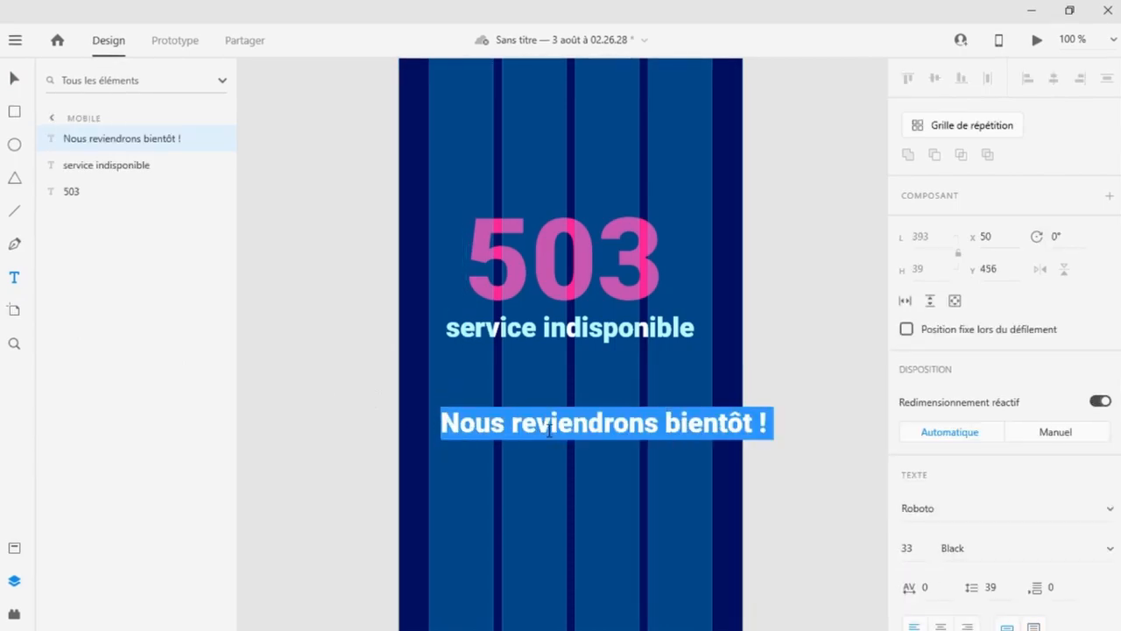
# Change the 'Nous reviendrons bientôt !' text's weight to Light.
pyautogui.scroll(-3, 1006, 499)
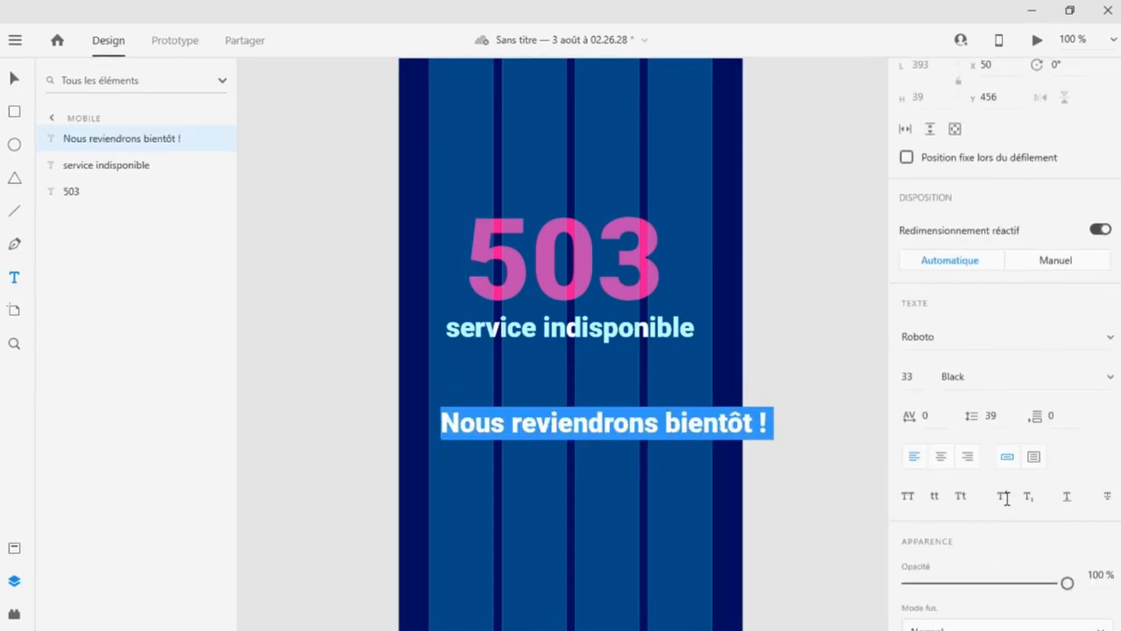
pyautogui.click(1108, 383)
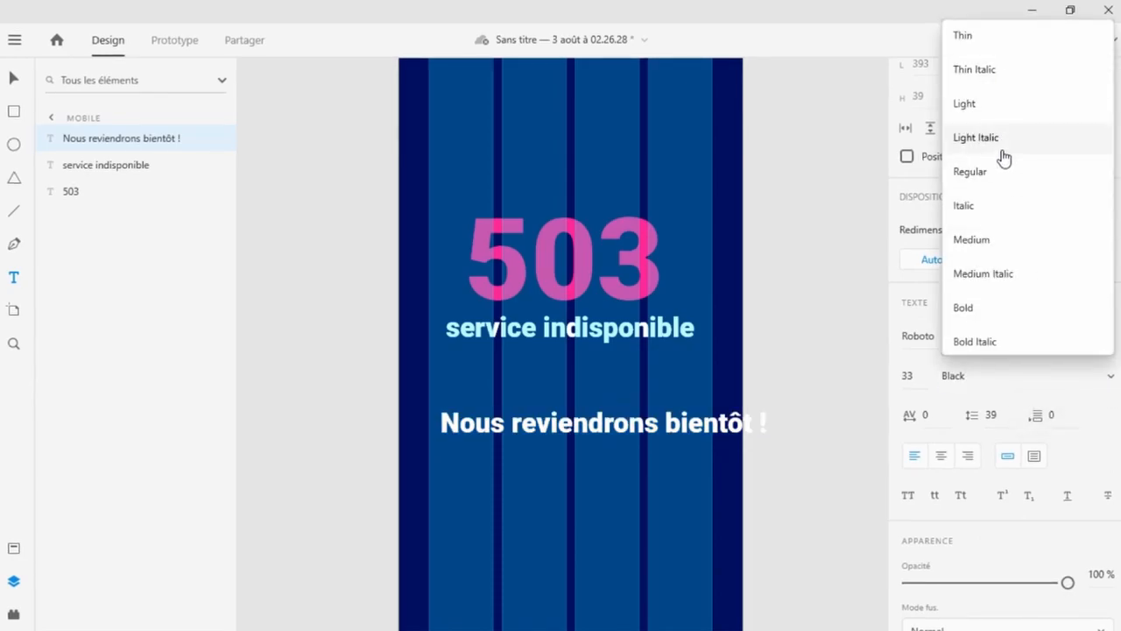
pyautogui.click(992, 103)
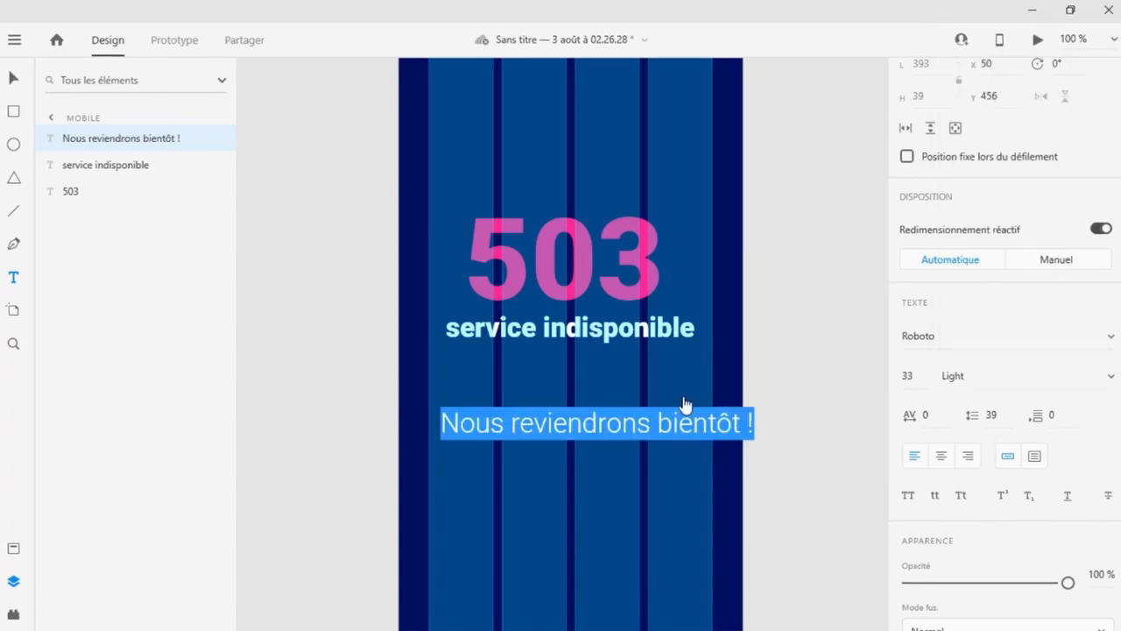
# Set the 'Nous reviendrons bientôt !' text's size to 20 and move it just below 'service indisponible'.
pyautogui.click(917, 375)
pyautogui.press('Down')
pyautogui.press('Down')
pyautogui.press('Down')
pyautogui.press('Down')
pyautogui.press('Down')
pyautogui.press('Down')
pyautogui.press('Down')
pyautogui.press('Down')
pyautogui.press('Down')
pyautogui.press('Down')
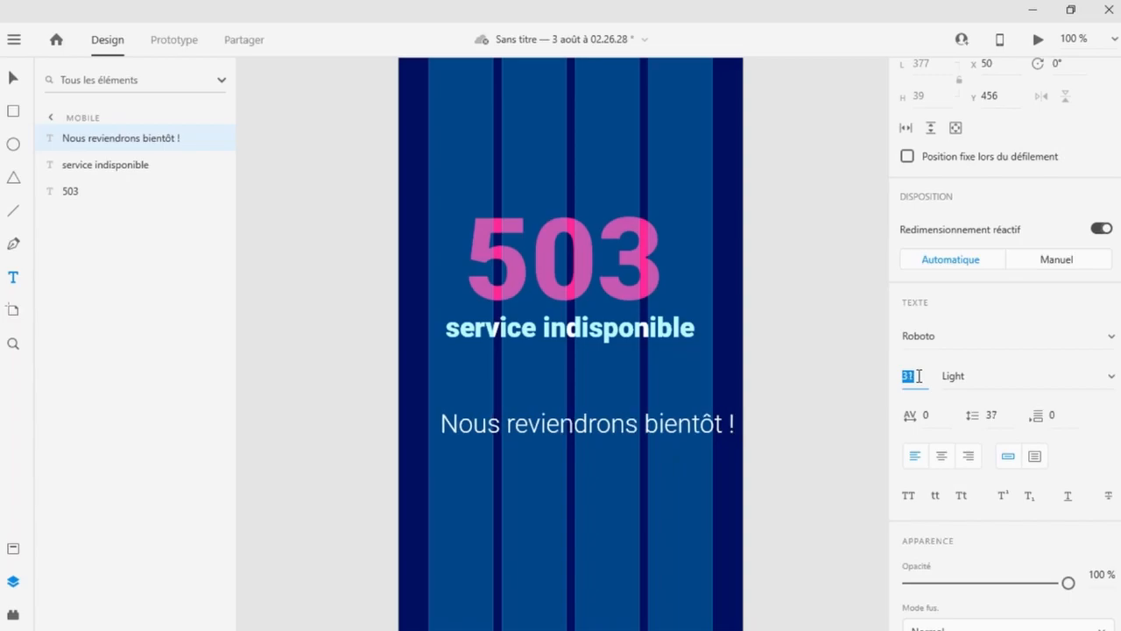
pyautogui.press('Down')
pyautogui.press('Down')
pyautogui.press('Down')
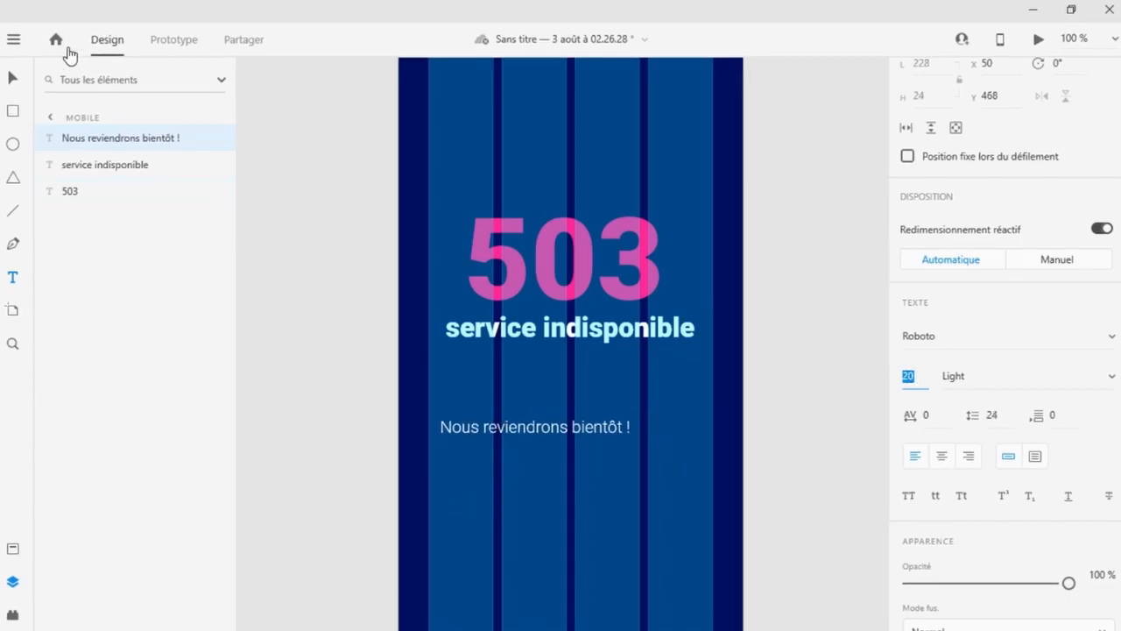
pyautogui.click(19, 85)
pyautogui.moveTo(500, 439); pyautogui.dragTo(486, 363)
# Draw a text area about 342 × 105 below and paste the 'Désolé pour le désagrément…' paragraph into it.
pyautogui.press('t')
pyautogui.moveTo(428, 400); pyautogui.dragTo(713, 489)
pyautogui.write('Désolé pour le désagrément, mais nous effectuons un peu de maintenance pour le moment. Si vous en avez besoin, vous pouvez toujours <a href="mailto:#">nous contacter</a>, sinon nous serons de nouveau en ligne sous peu!')
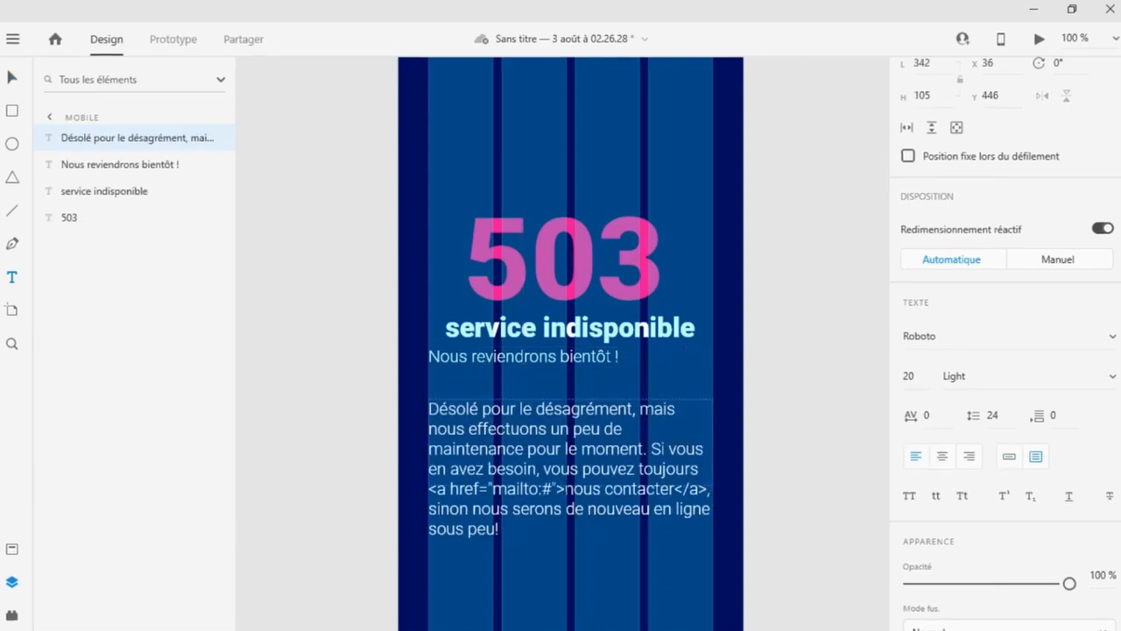
# Delete the <a href="mailto:#"> and </a> tags from the paragraph, keeping 'nous contacter'.
pyautogui.moveTo(564, 489); pyautogui.dragTo(430, 488)
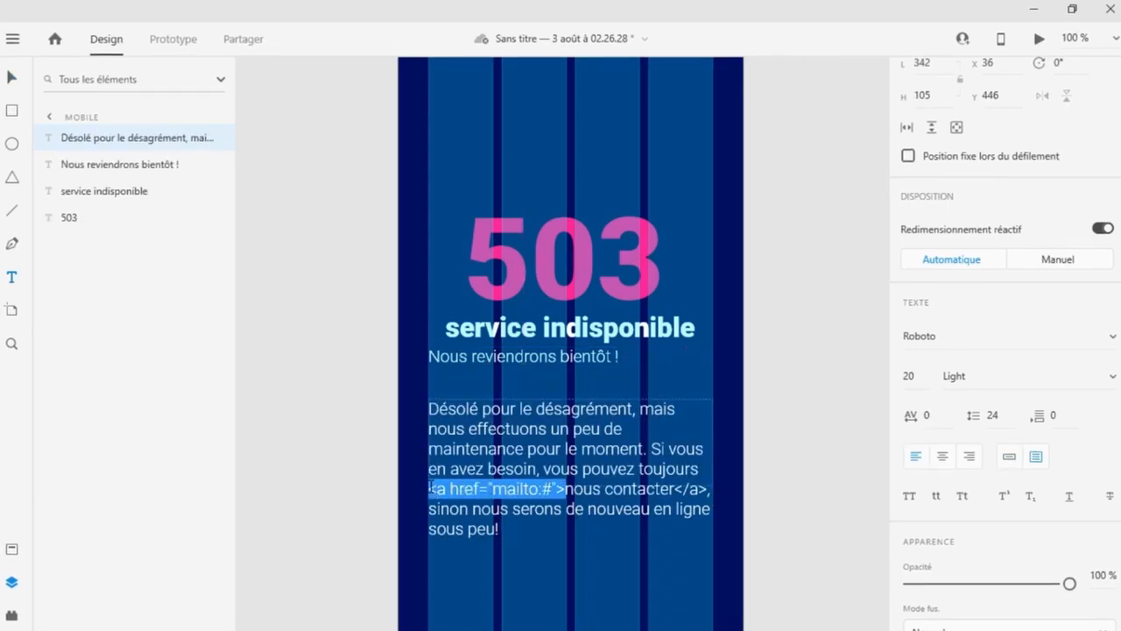
pyautogui.press('BackSpace')
pyautogui.moveTo(574, 489); pyautogui.dragTo(548, 489)
pyautogui.press('BackSpace')
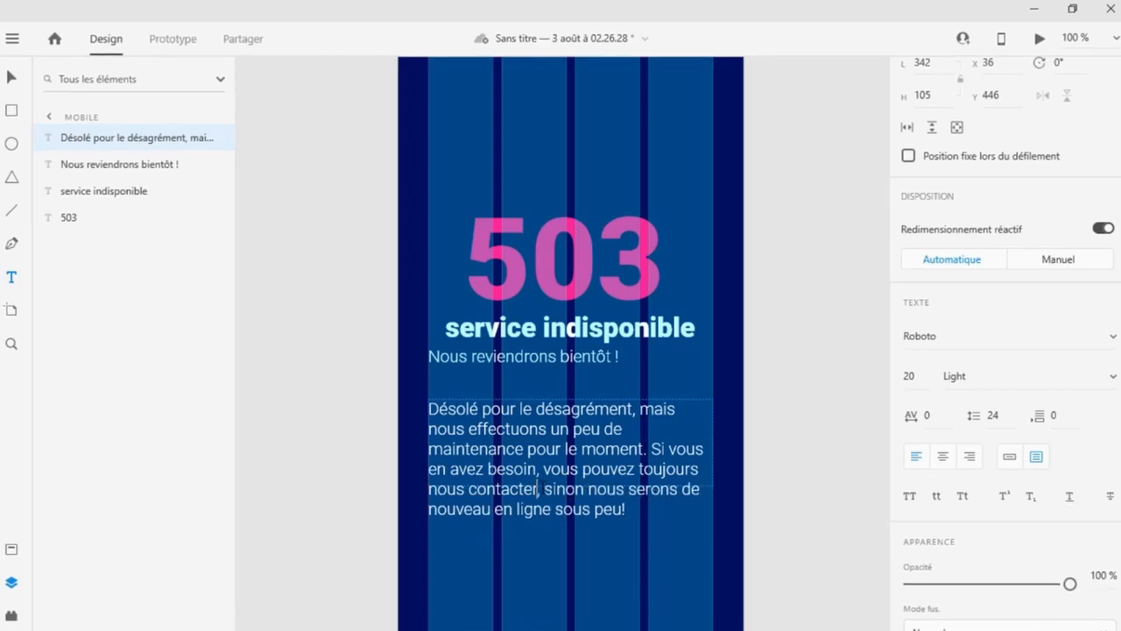